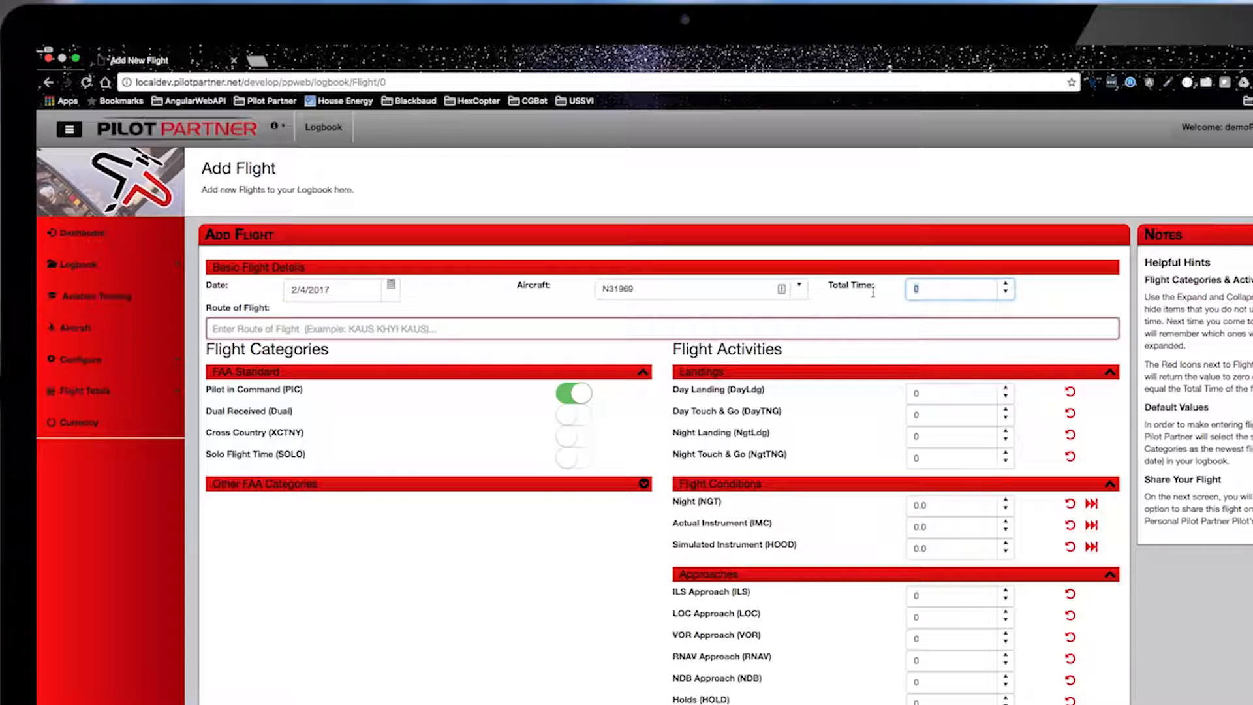
# Step: Enter total time 1.2 and route KAUS, and log the time as Dual Received instead of Pilot in Command
pyautogui.write('1.2')
pyautogui.click(765, 324)
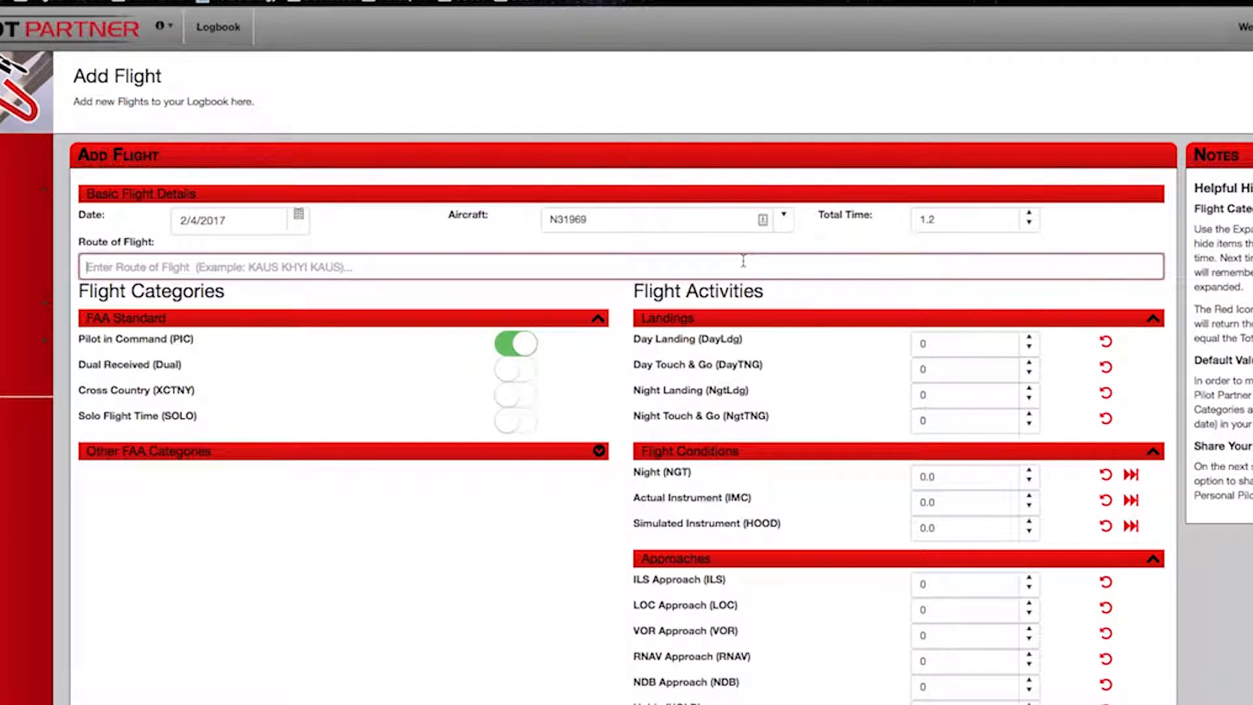
pyautogui.write('KAUS')
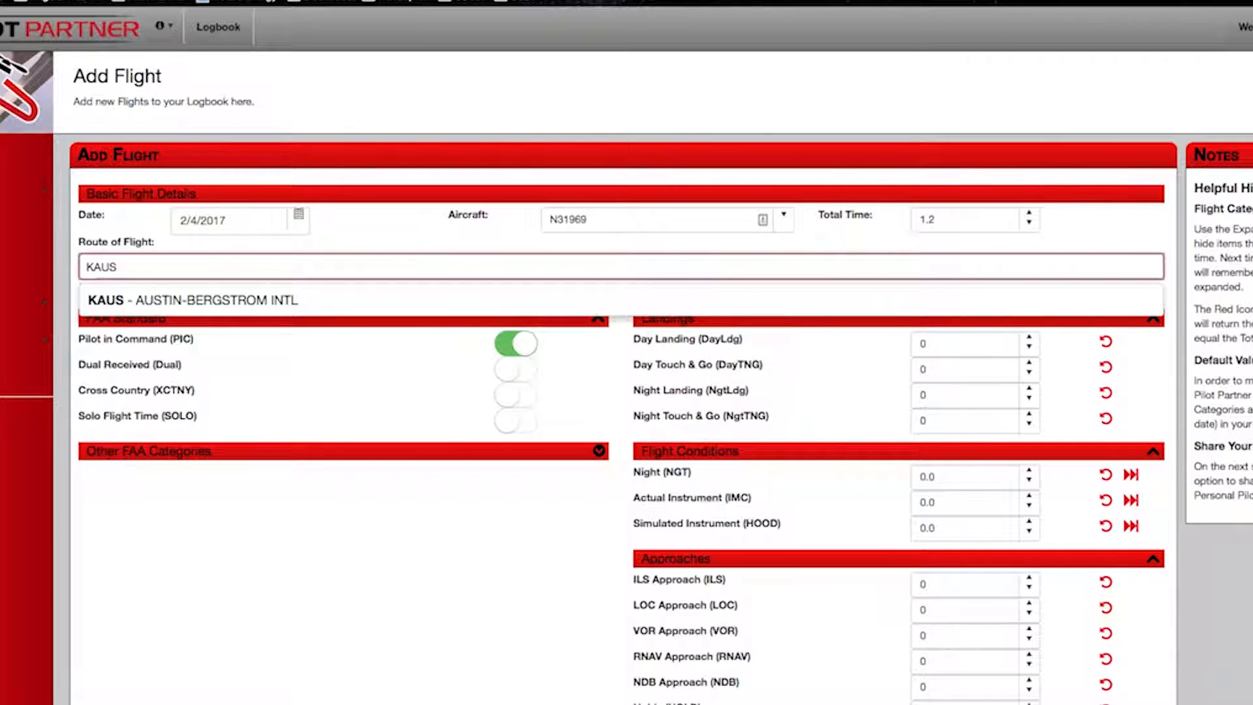
pyautogui.press('Return')
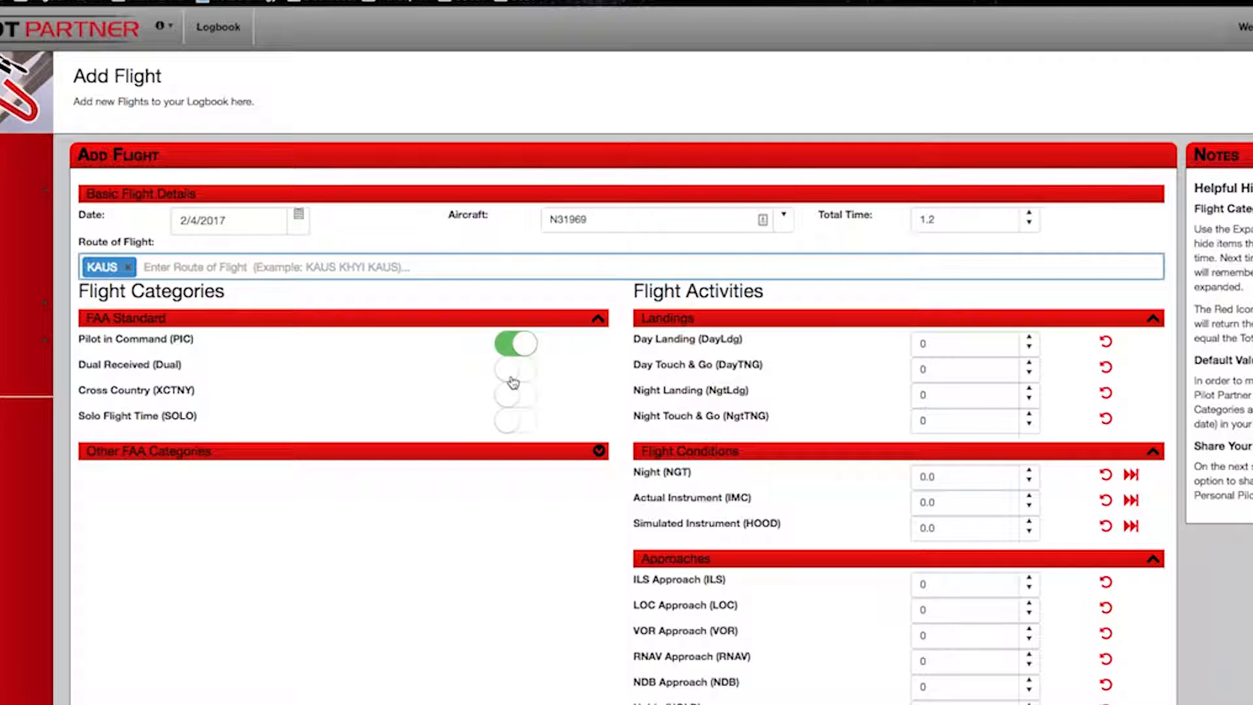
pyautogui.click(513, 369)
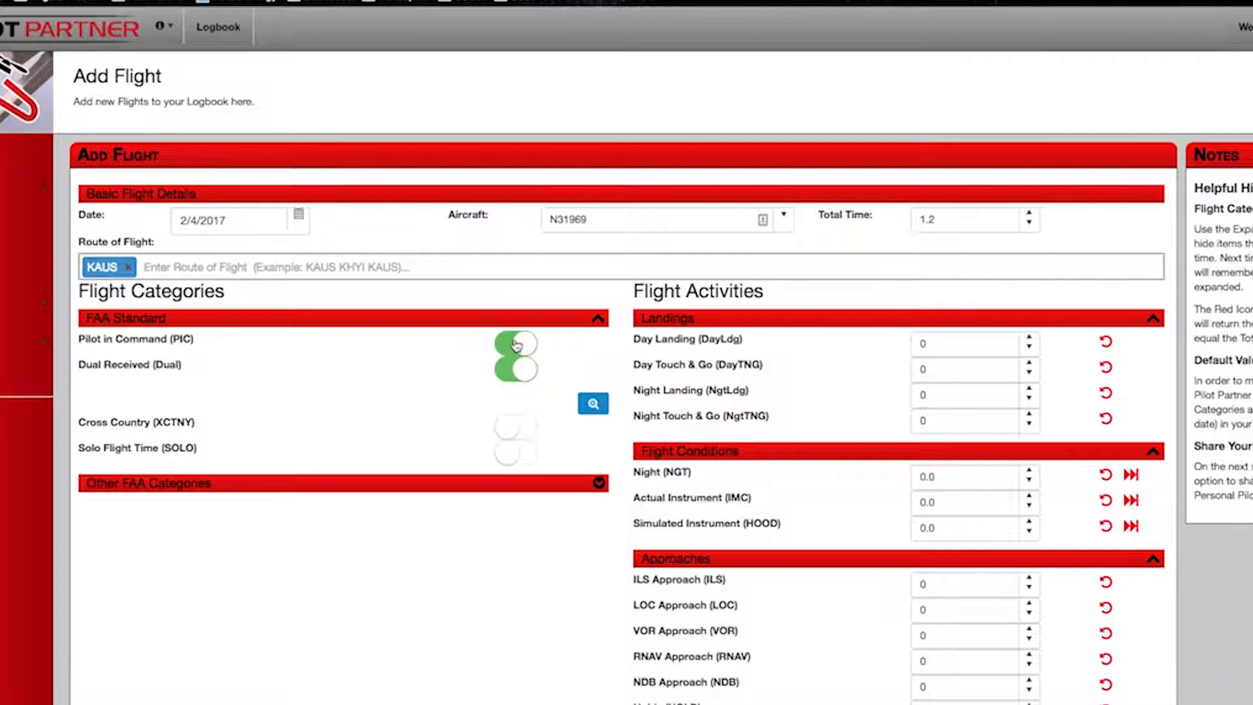
pyautogui.click(516, 345)
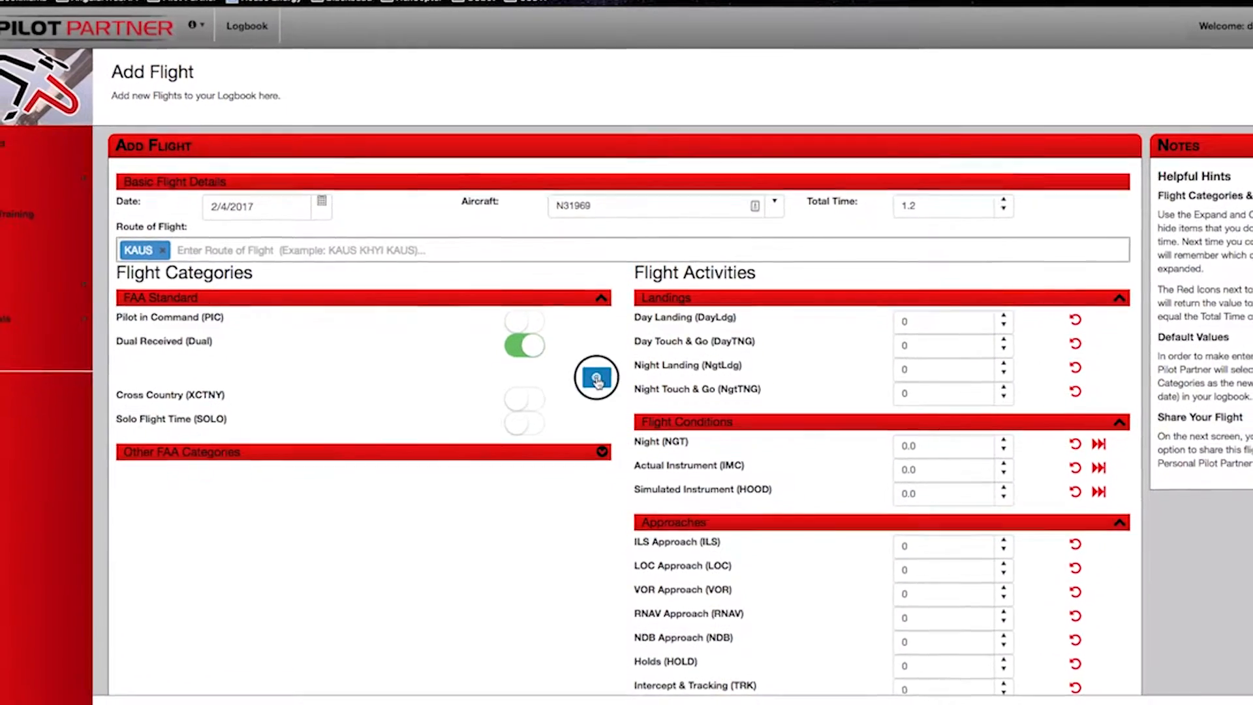
# Step: Add a new Flight Instructor (CFI) person with their e-mail, full name and CFI logbook access
pyautogui.click(592, 403)
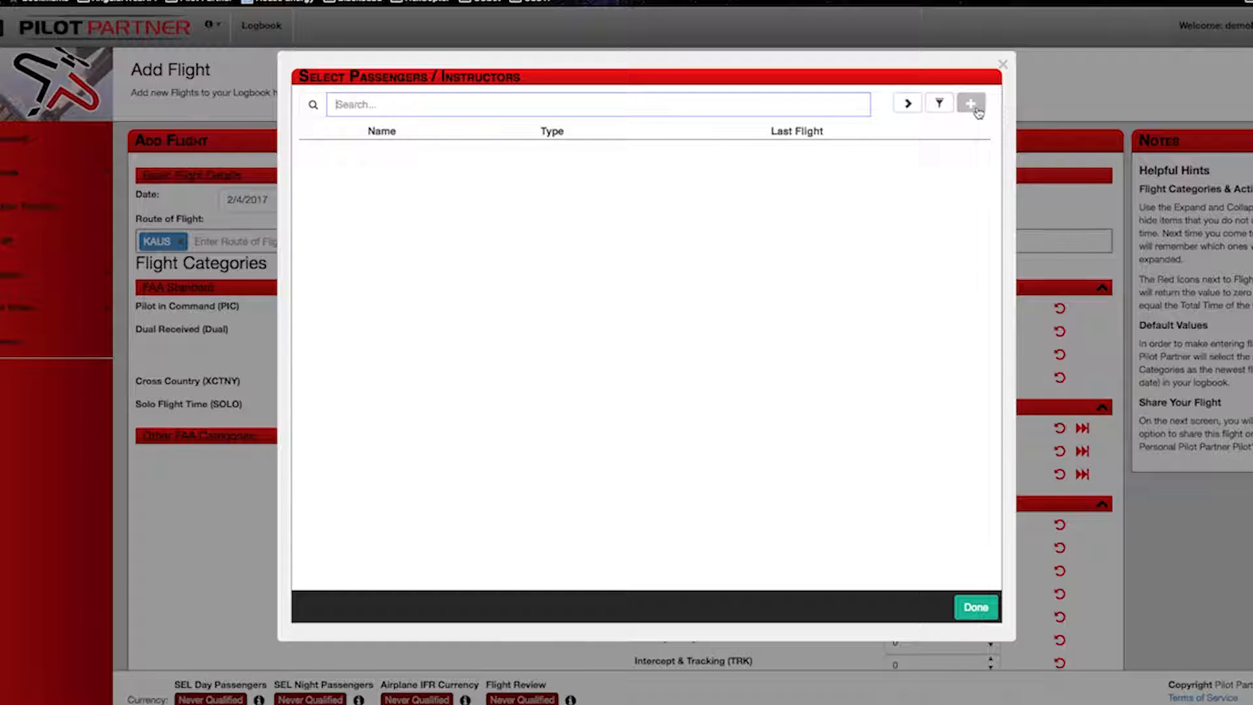
pyautogui.click(977, 111)
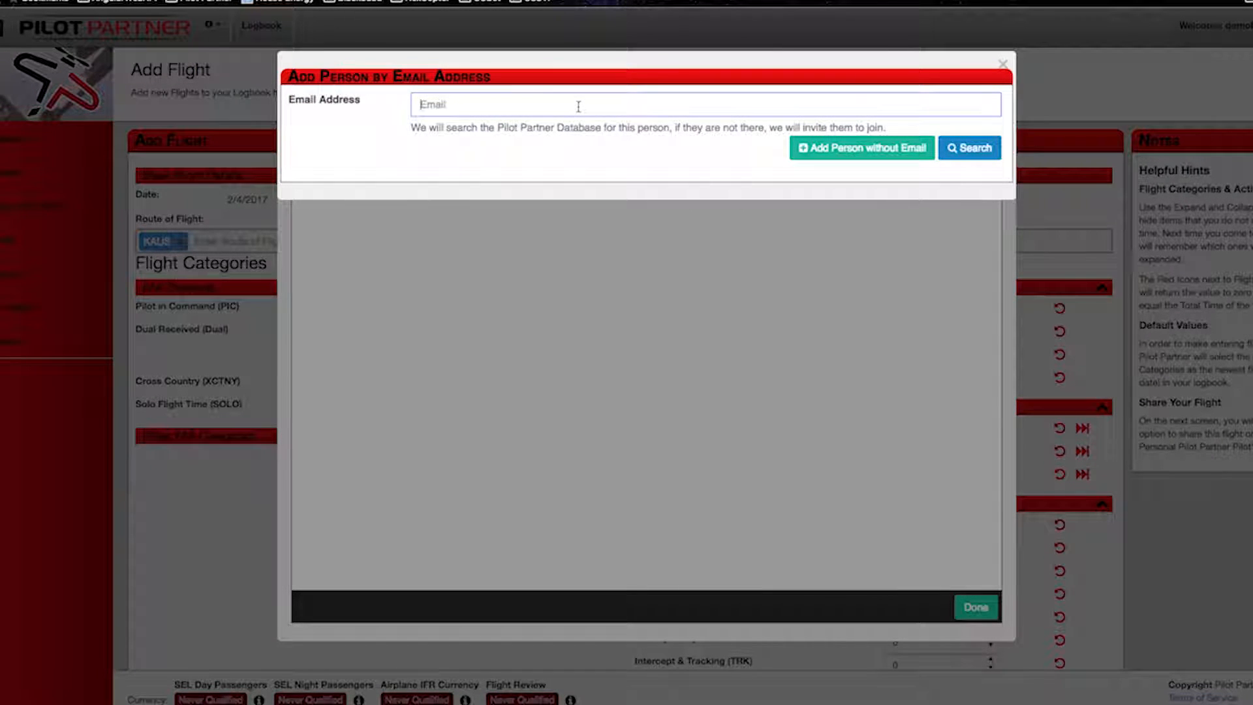
pyautogui.click(578, 106)
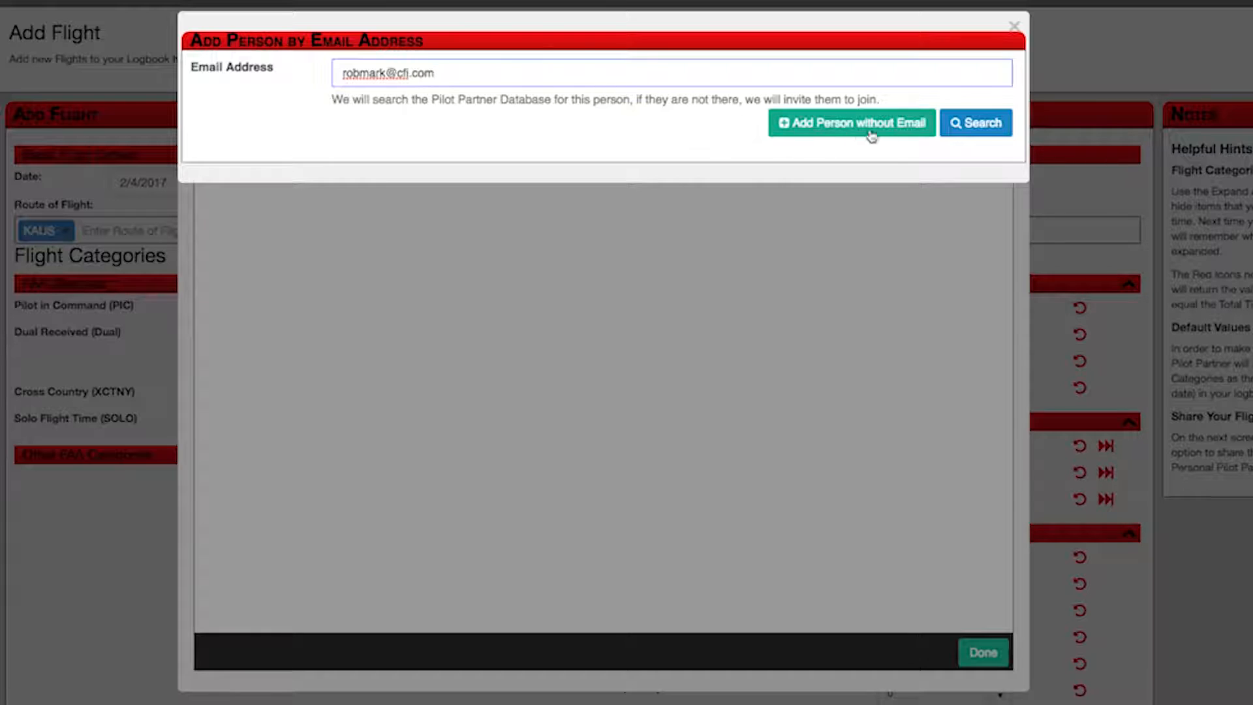
pyautogui.click(972, 127)
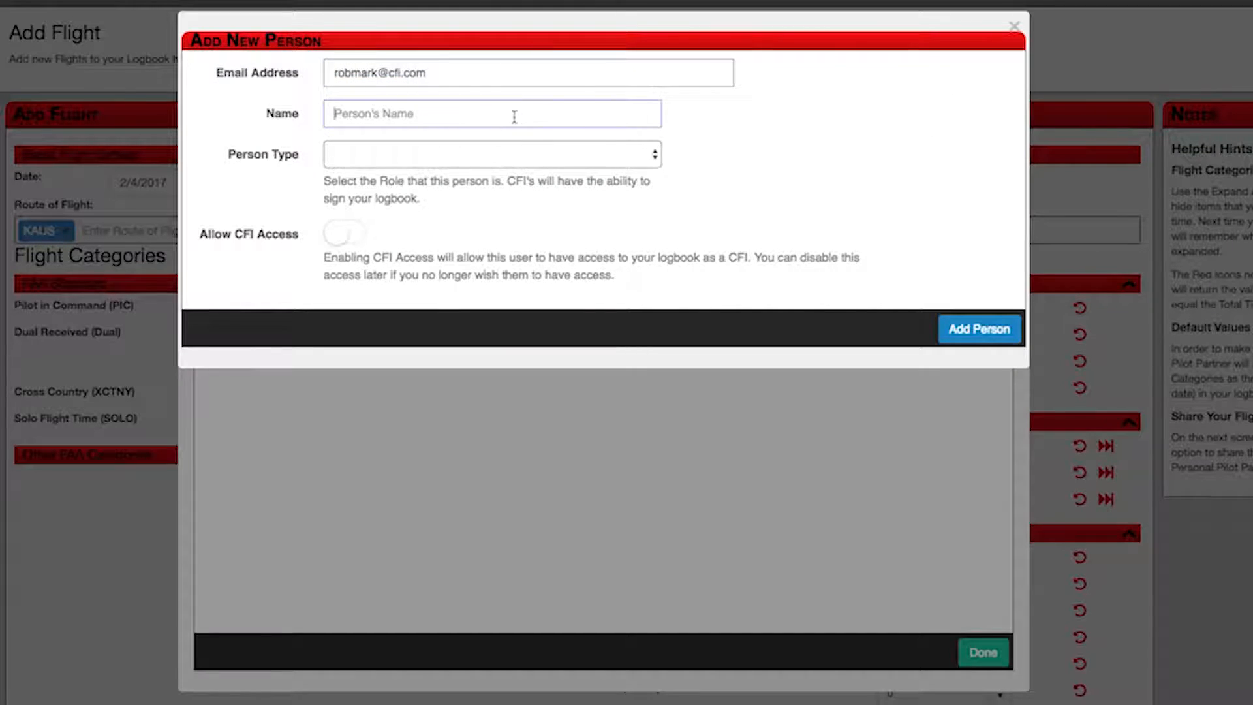
pyautogui.click(635, 160)
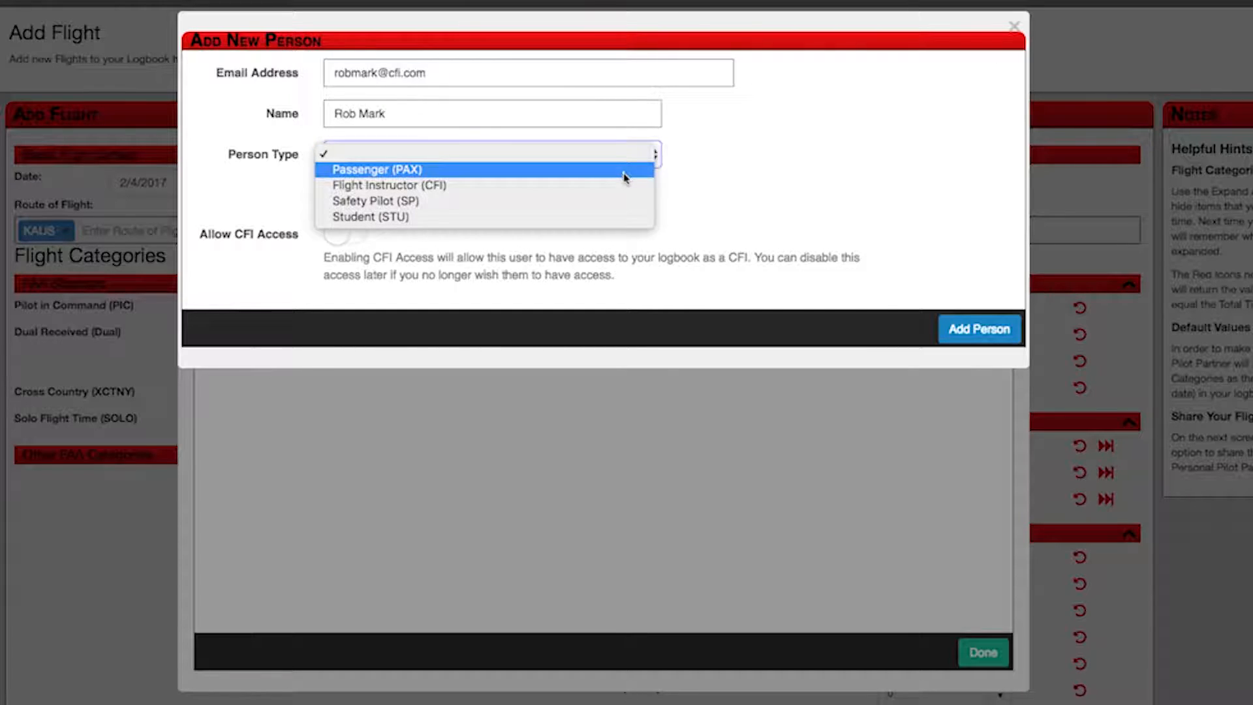
pyautogui.click(619, 185)
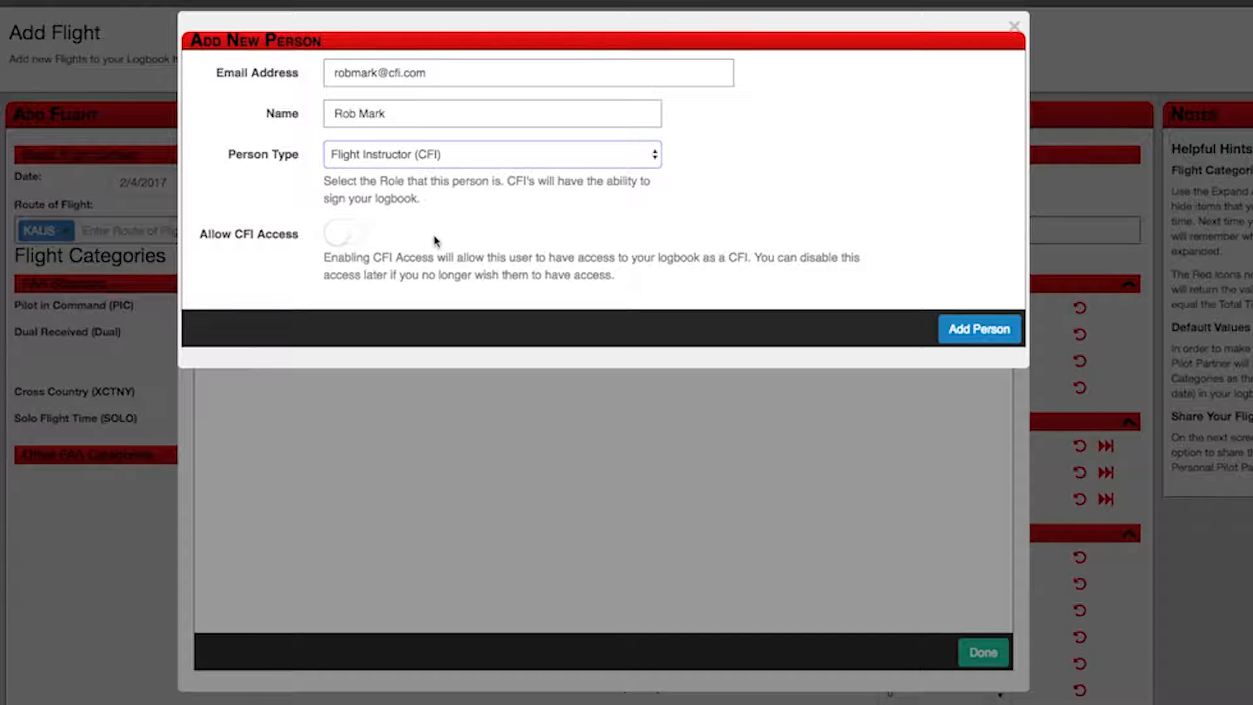
pyautogui.click(350, 244)
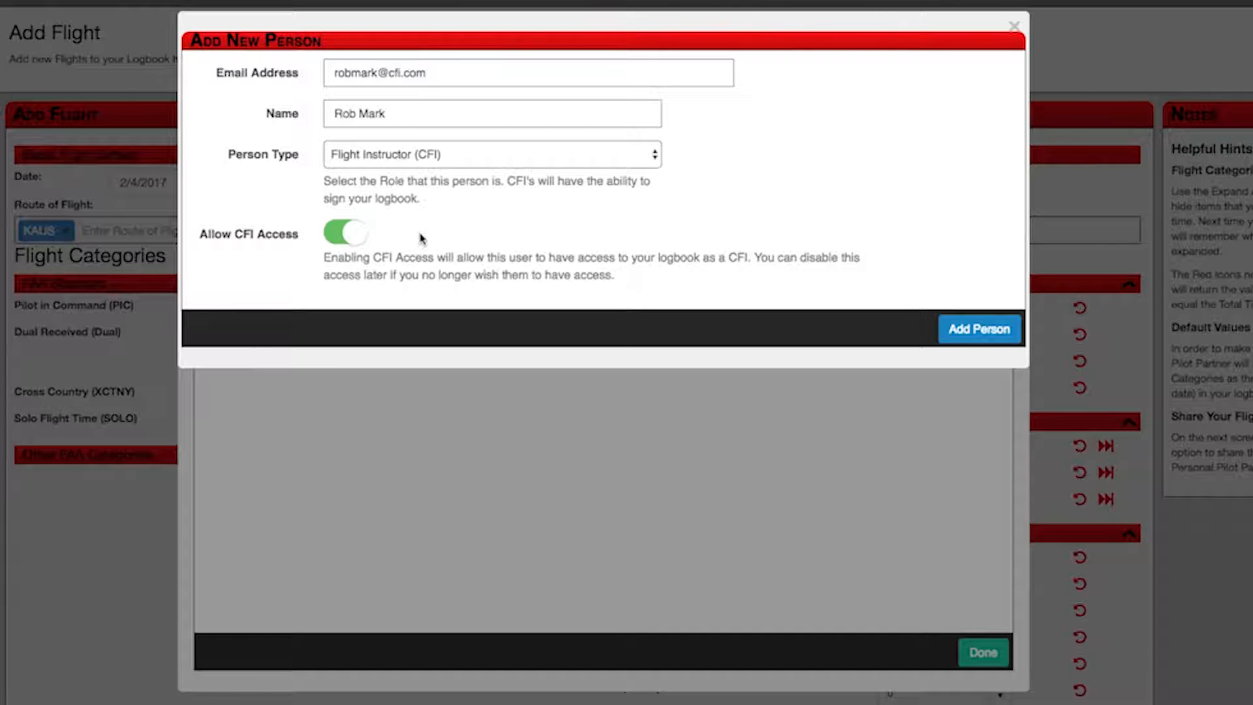
pyautogui.click(997, 331)
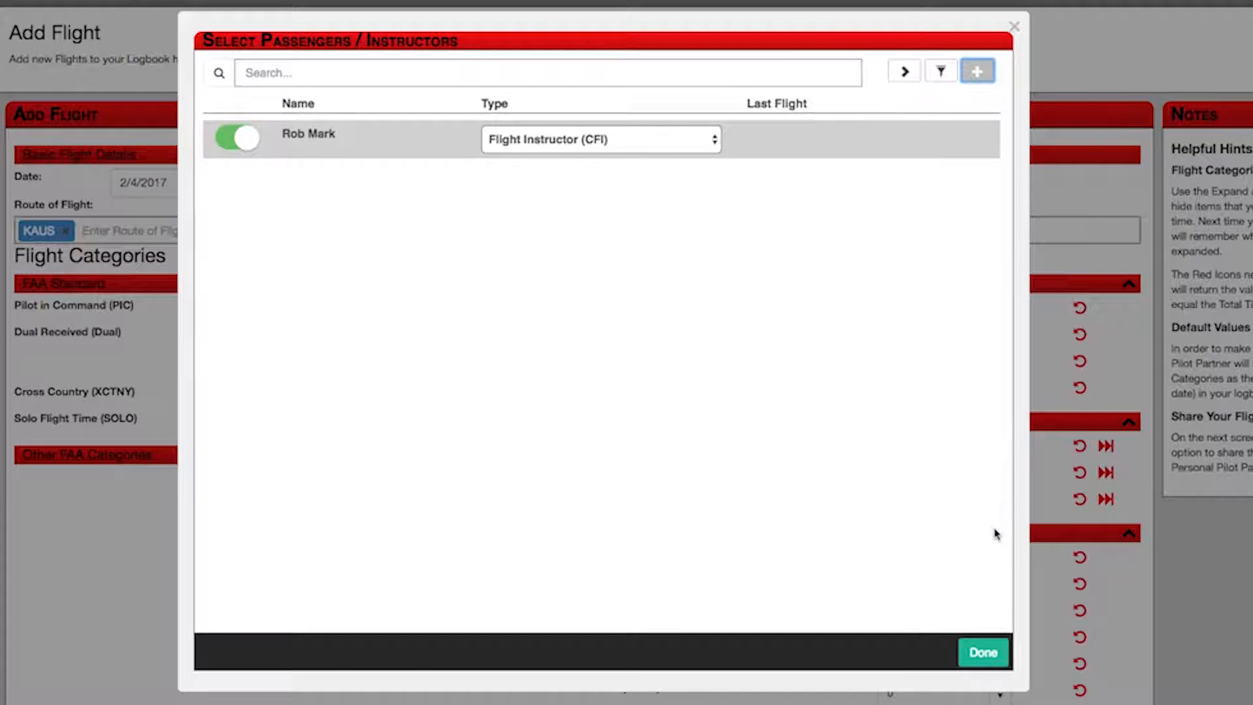
# Step: Begin another person entry without an e-mail, then finish choosing the flight's instructor
pyautogui.click(977, 71)
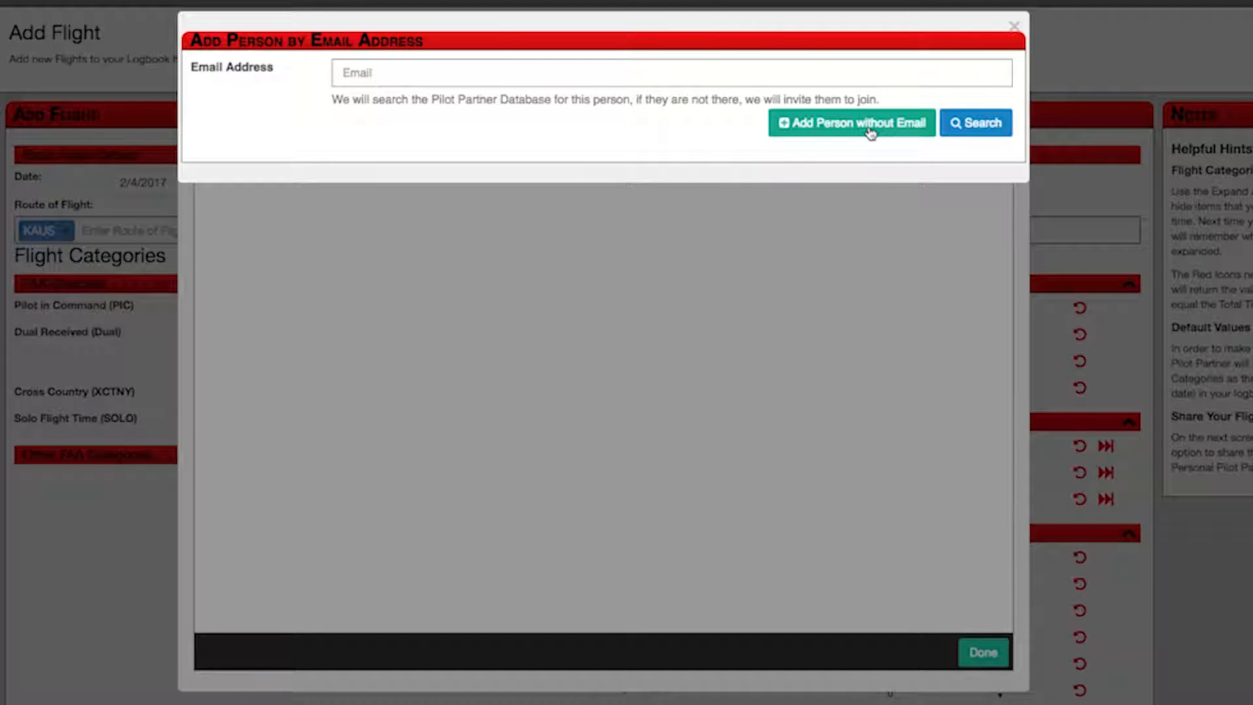
pyautogui.click(870, 133)
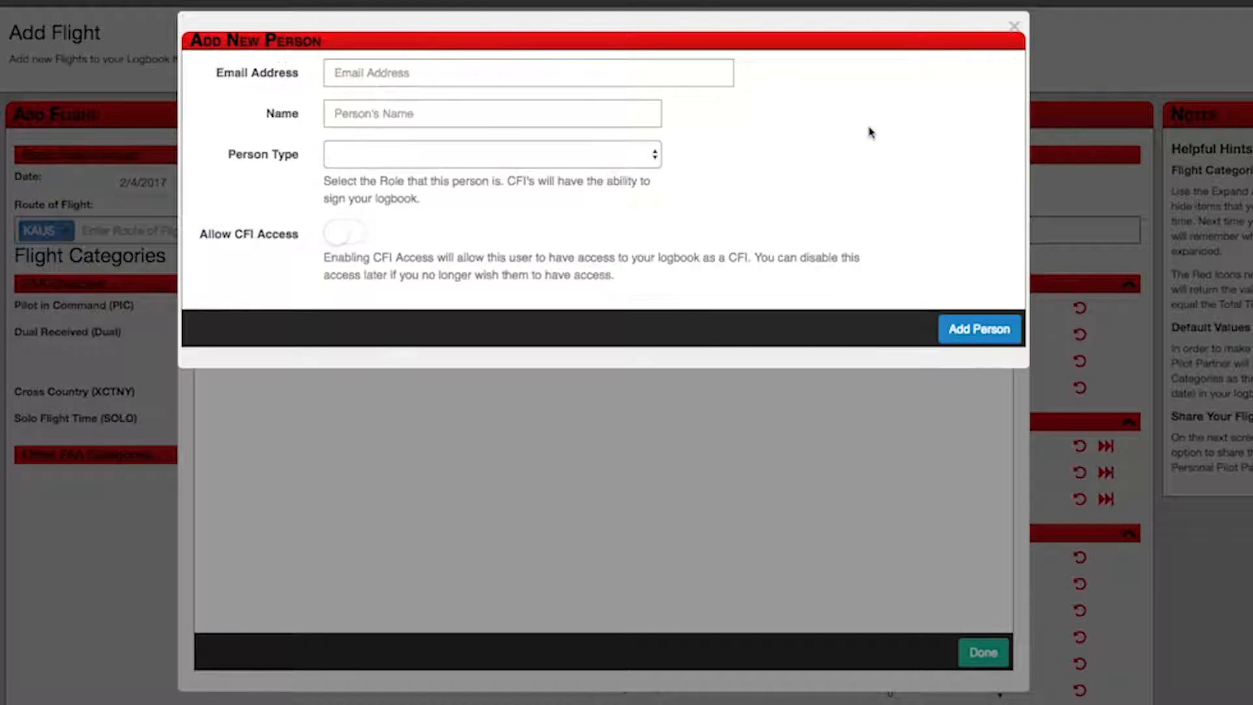
pyautogui.click(562, 71)
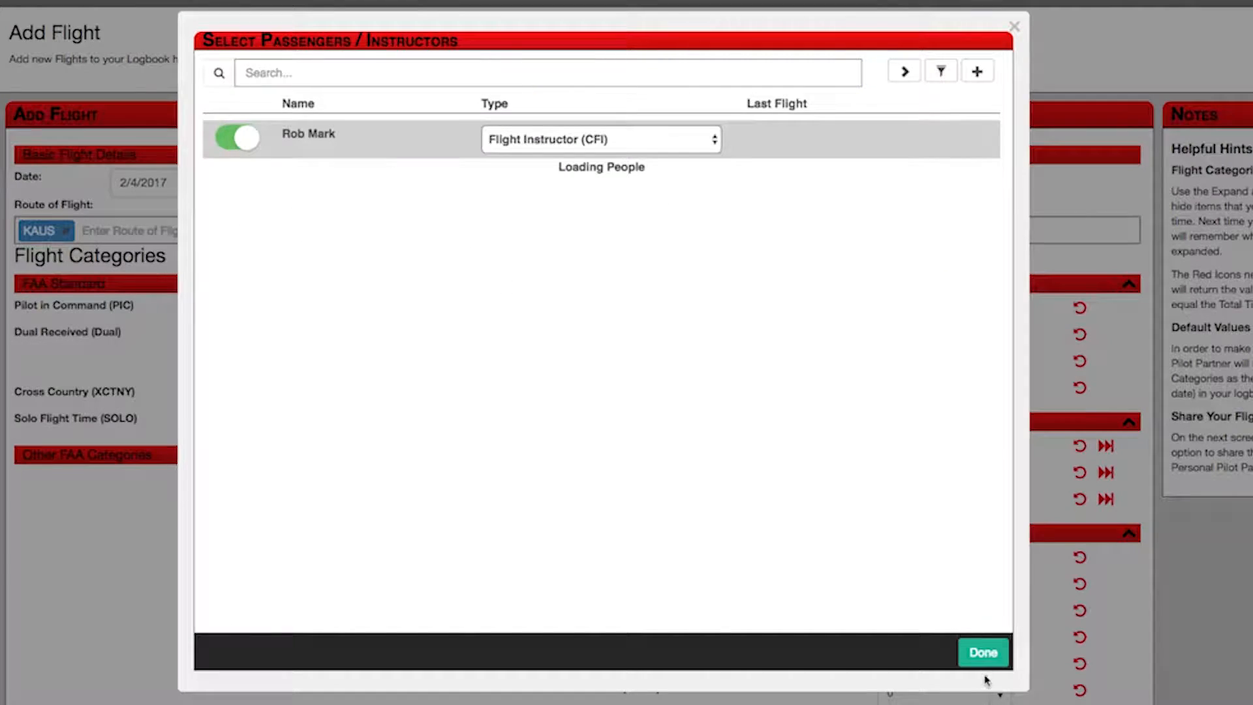
pyautogui.click(982, 653)
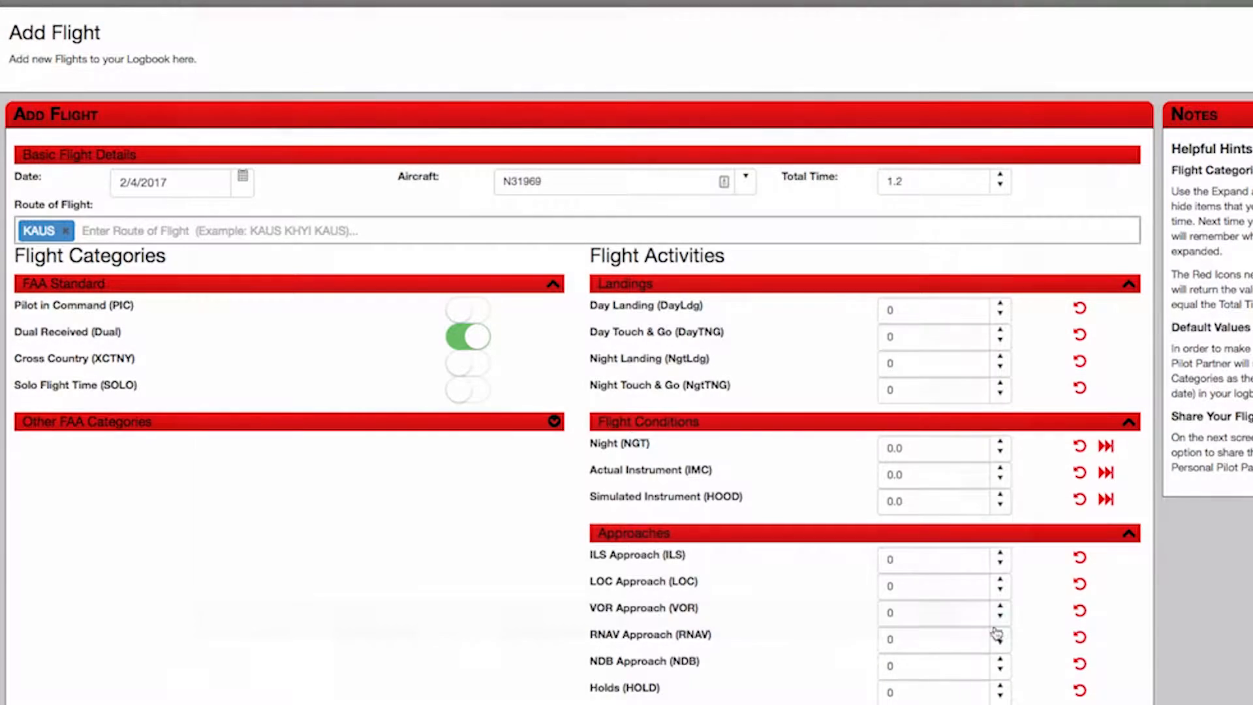
# Step: Set day landings to 3 and simulated instrument (hood) time to 0.2
pyautogui.click(1000, 304)
pyautogui.click(1000, 304)
pyautogui.click(1000, 304)
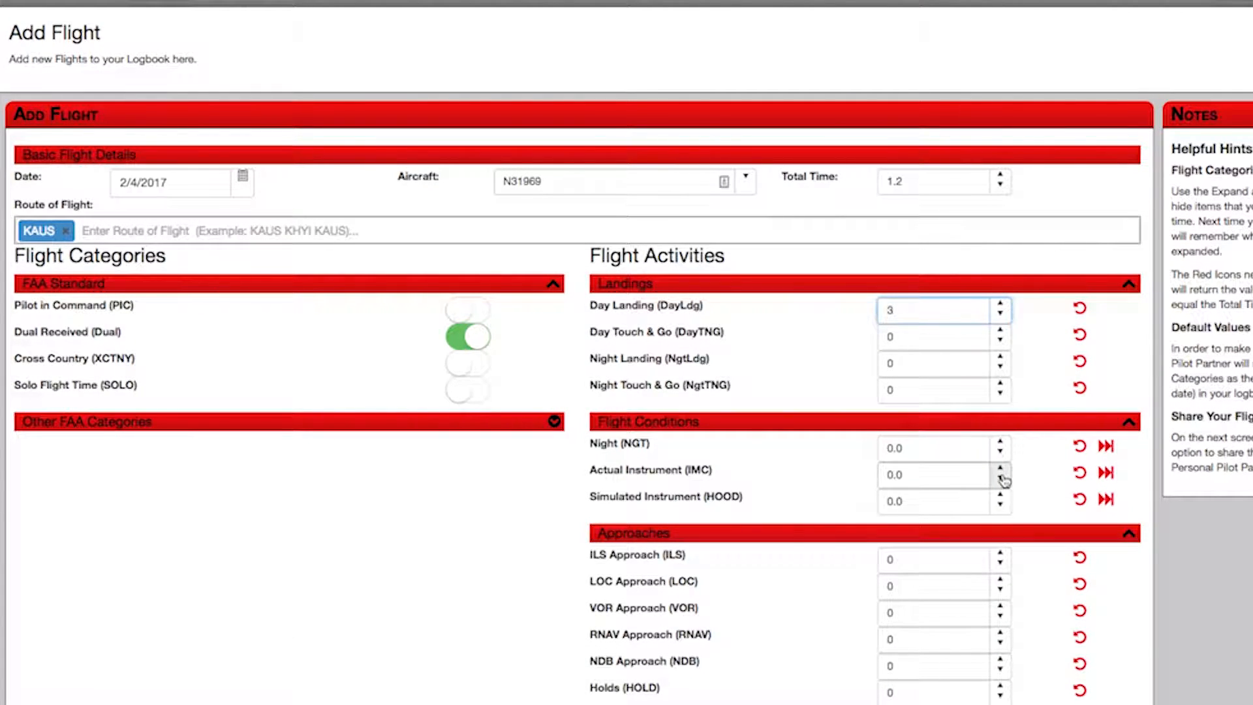
pyautogui.click(999, 497)
pyautogui.click(1000, 497)
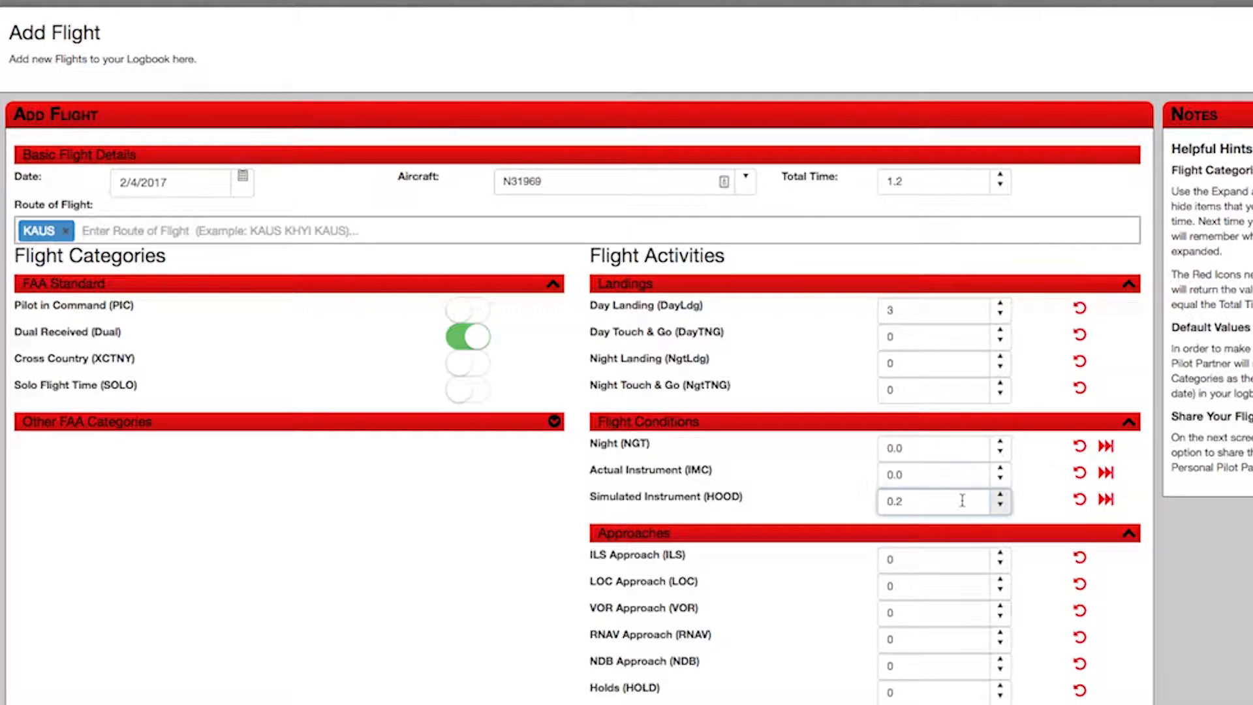
pyautogui.scroll(-5, 964, 506)
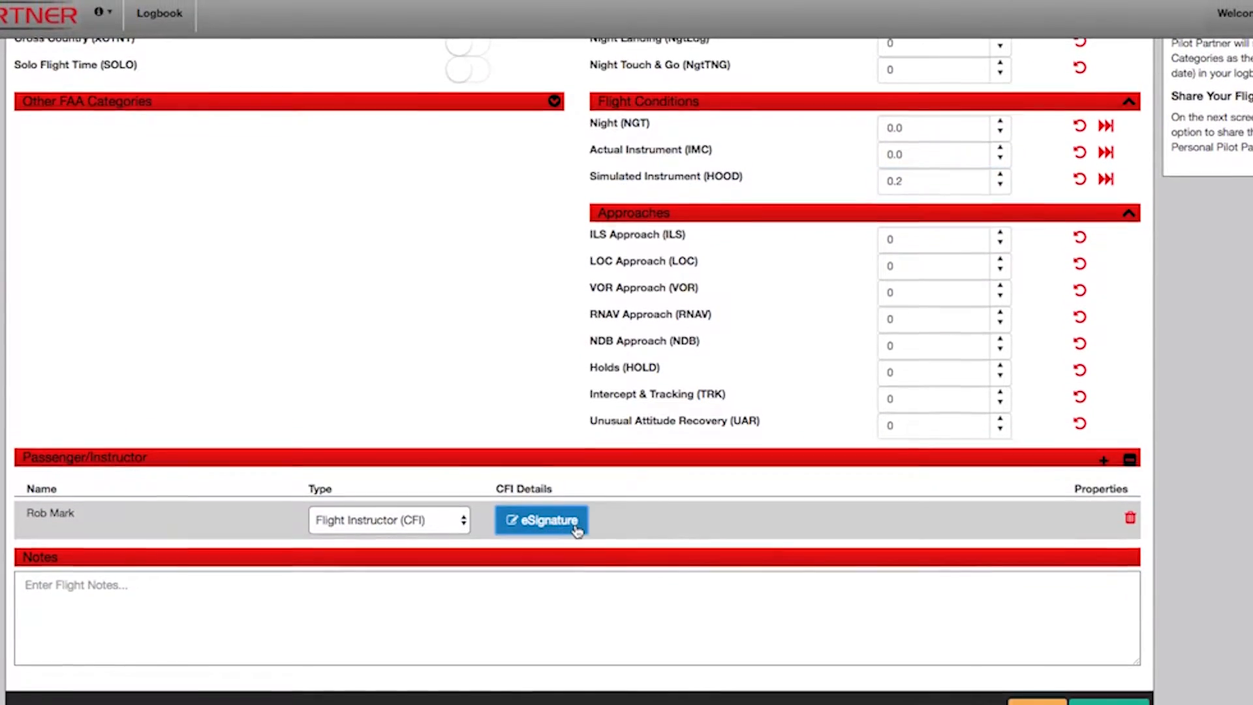
# Step: eSign the flight with the CFI certificate number, a 5/31/2017 CFI expiry and a drawn signature
pyautogui.click(577, 516)
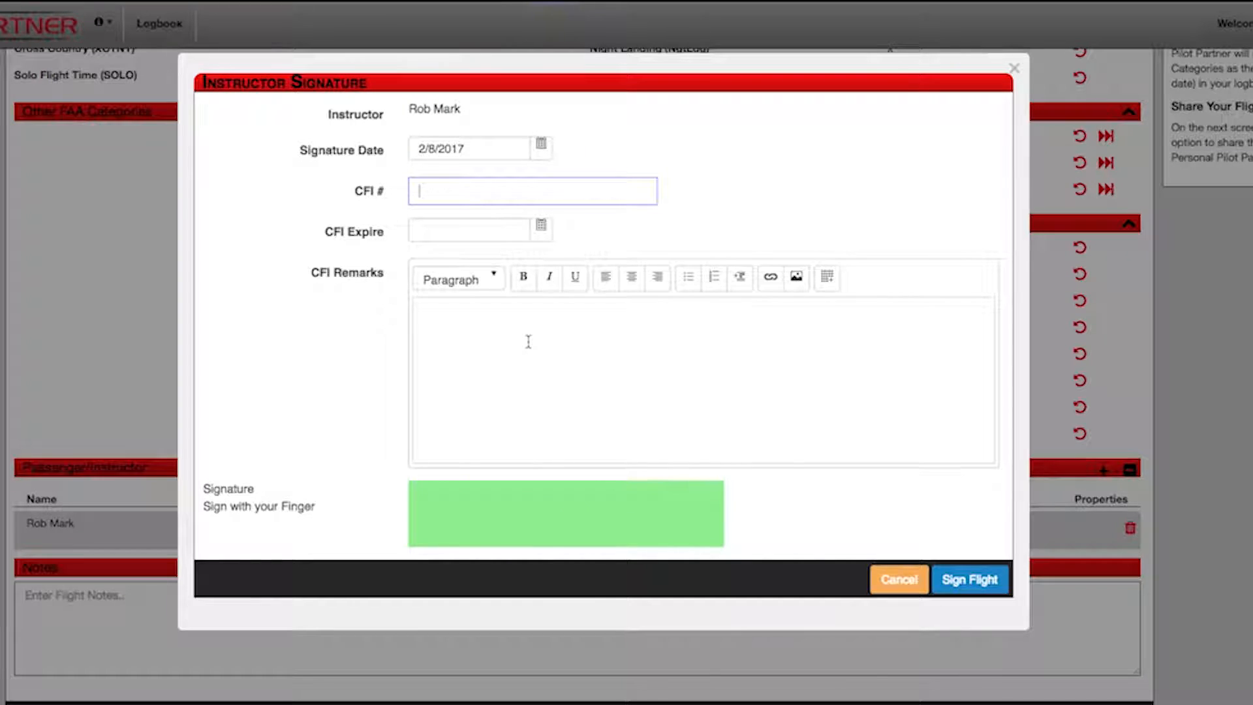
pyautogui.write('123456')
pyautogui.click(540, 227)
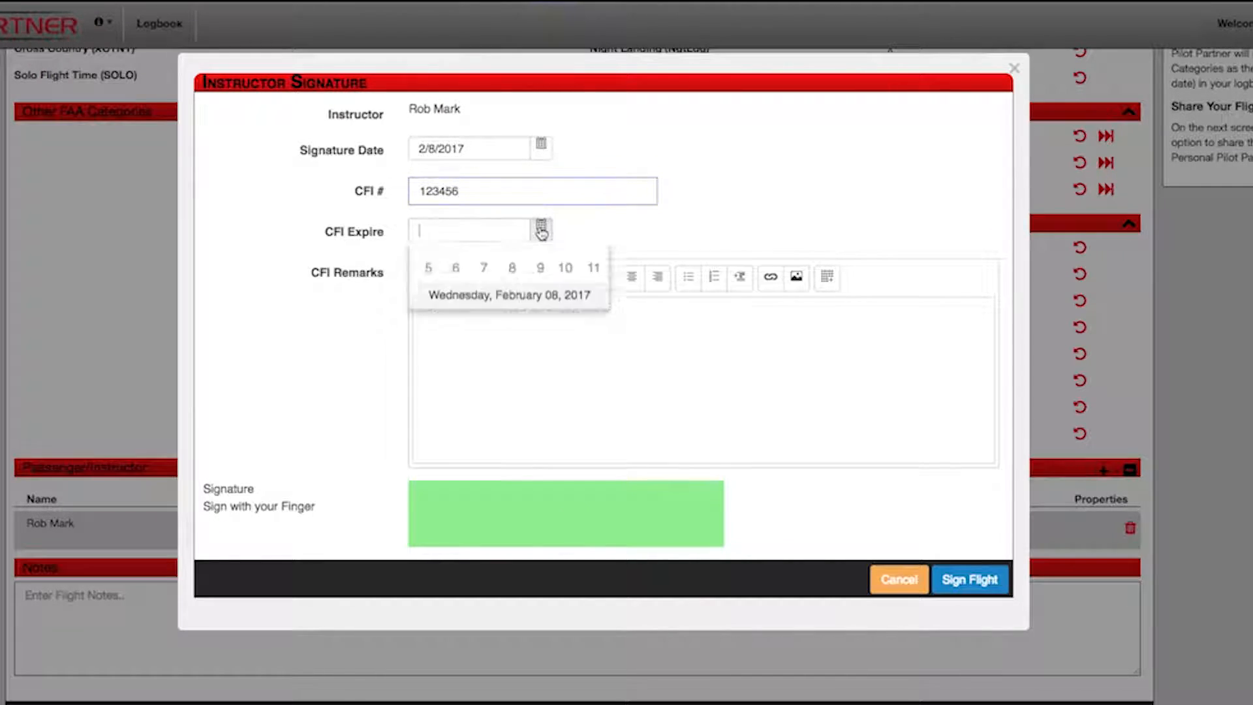
pyautogui.click(591, 261)
pyautogui.click(591, 261)
pyautogui.click(591, 261)
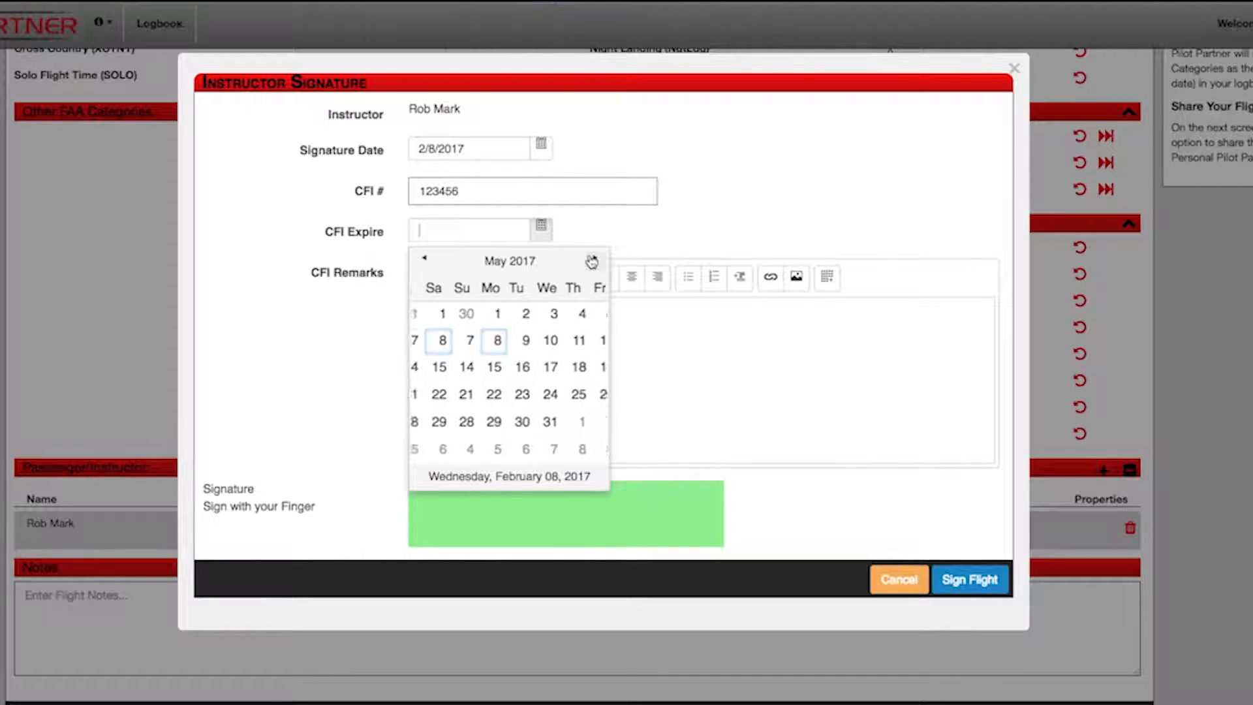
pyautogui.click(507, 422)
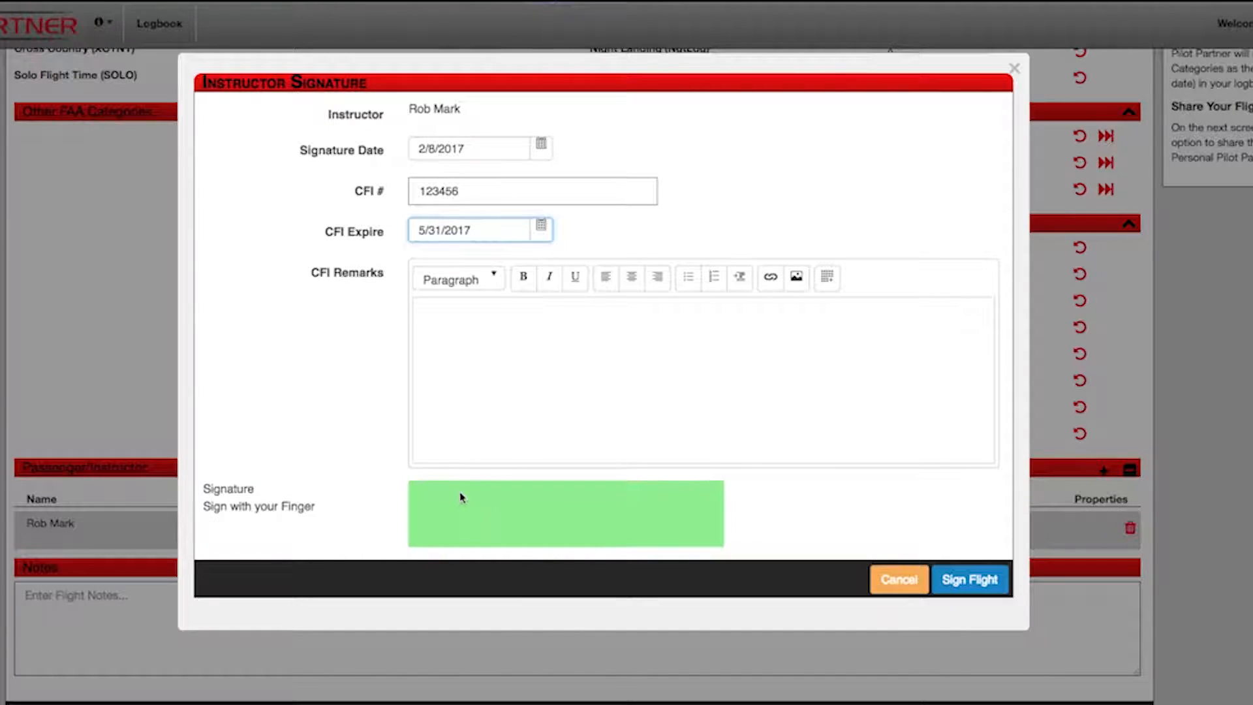
pyautogui.moveTo(424, 507); pyautogui.dragTo(633, 516)
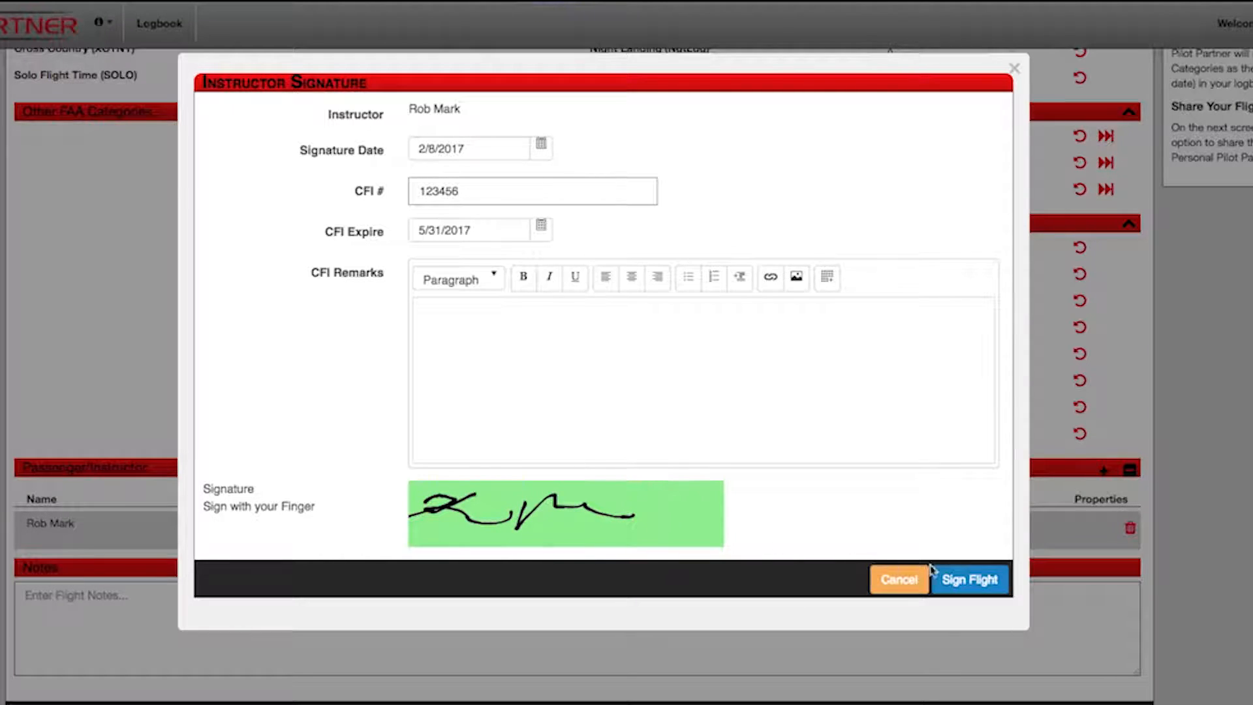
pyautogui.click(966, 580)
pyautogui.scroll(2, 966, 584)
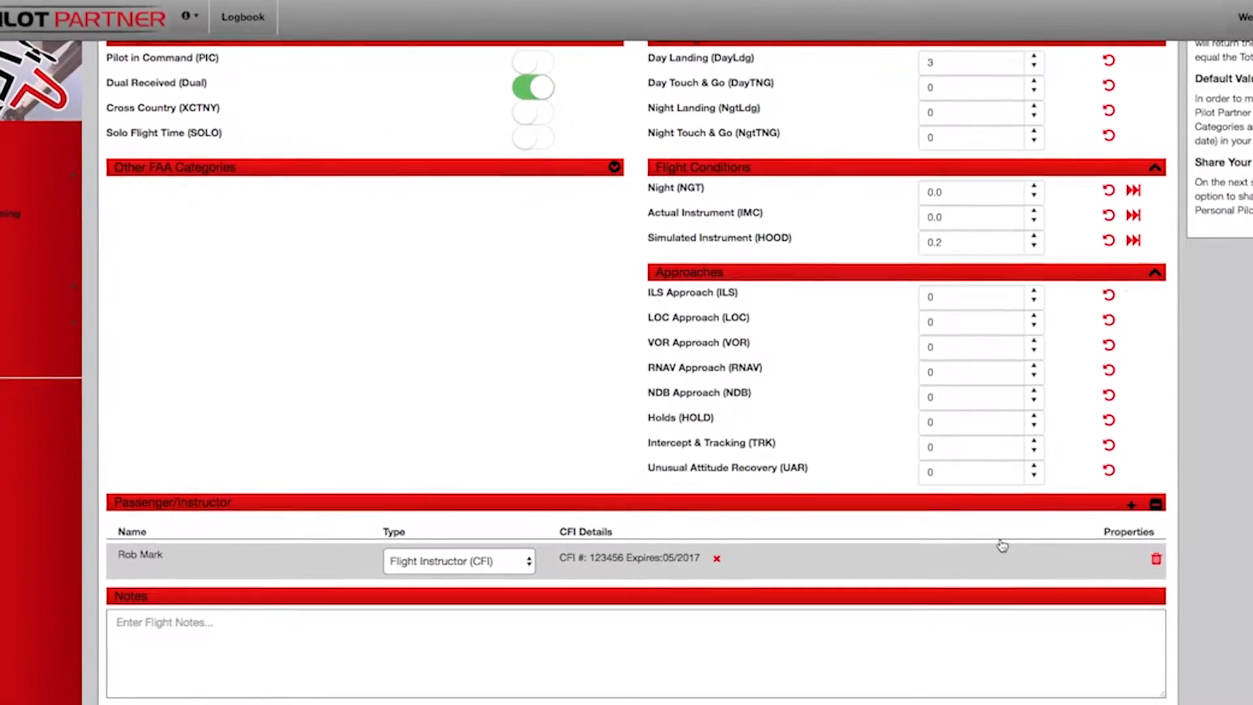
# Step: Start the flight note 'My landings were so good they made my l…'
pyautogui.click(397, 644)
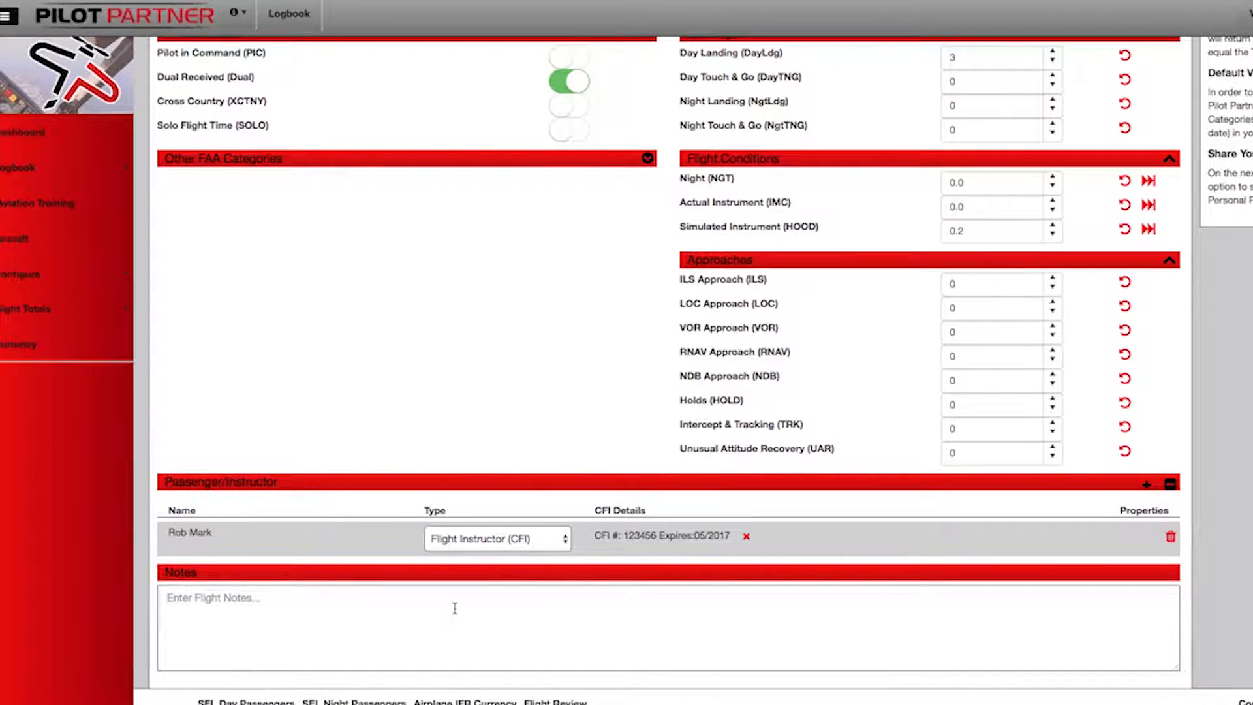
pyautogui.write('My ')
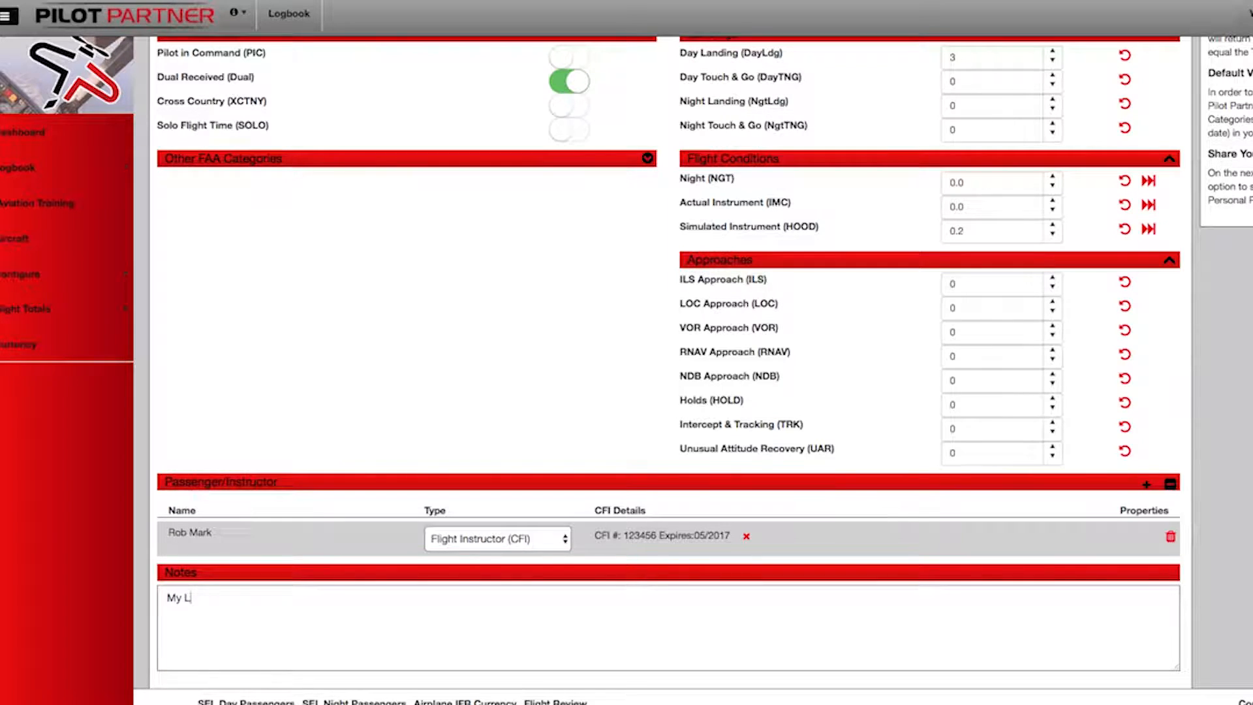
pyautogui.write('landings were so good they')
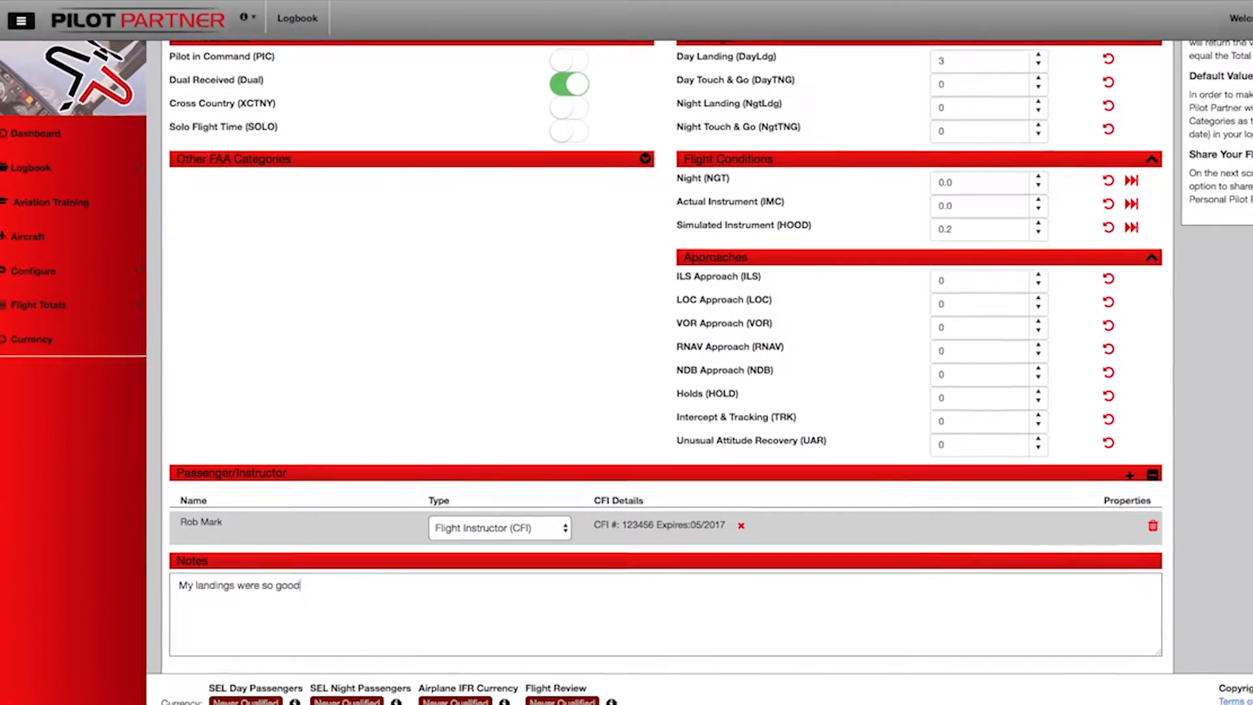
pyautogui.write(' made my l')
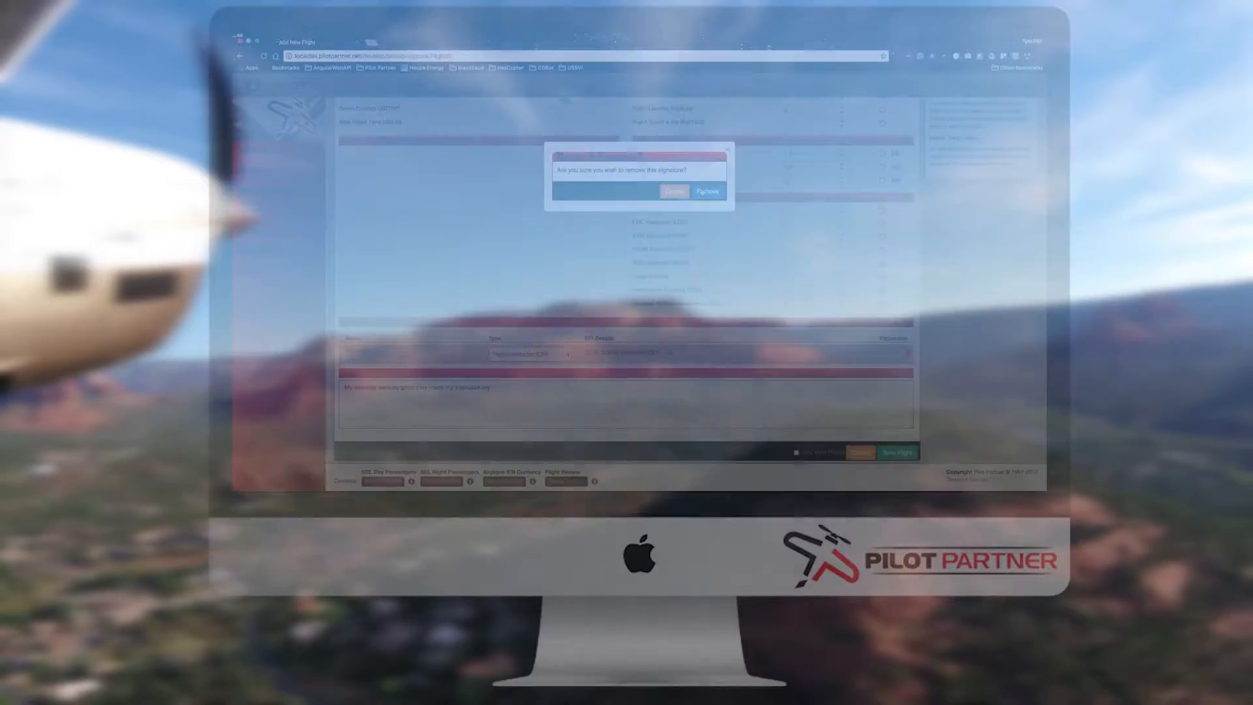
# Step: Delete the existing instructor signature and reopen the eSignature form at its CFI Remarks box
pyautogui.click(704, 191)
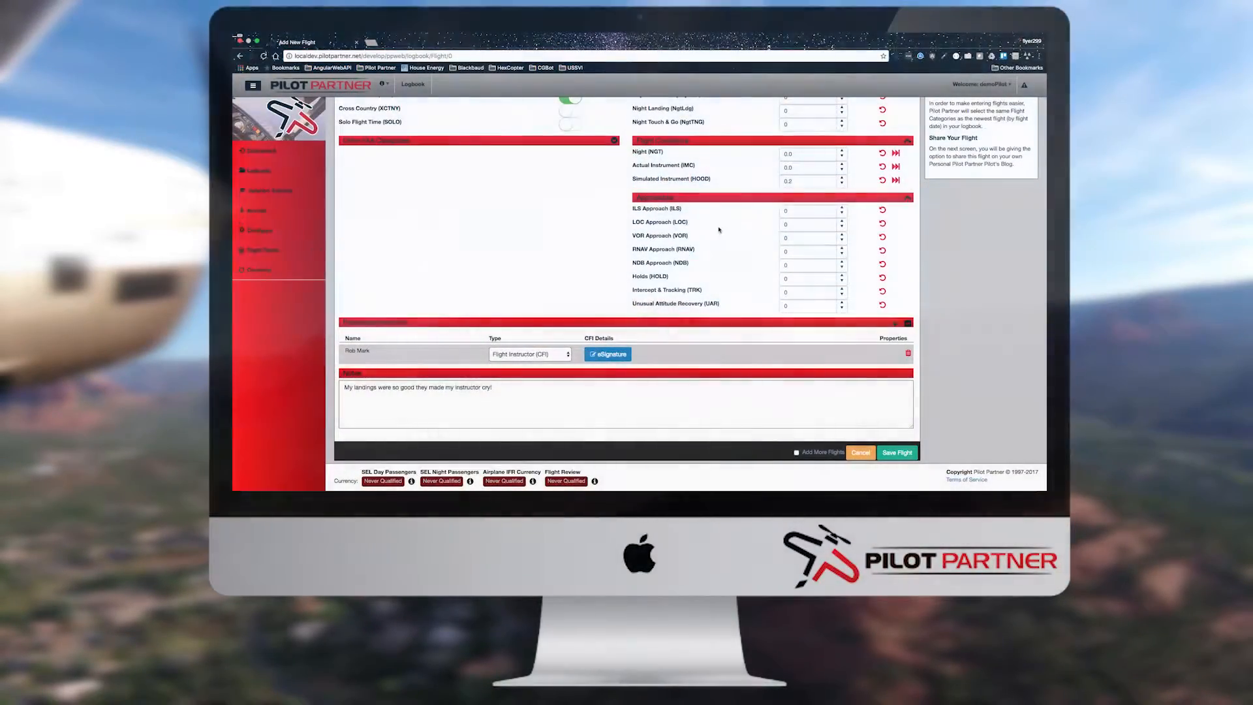
pyautogui.click(624, 357)
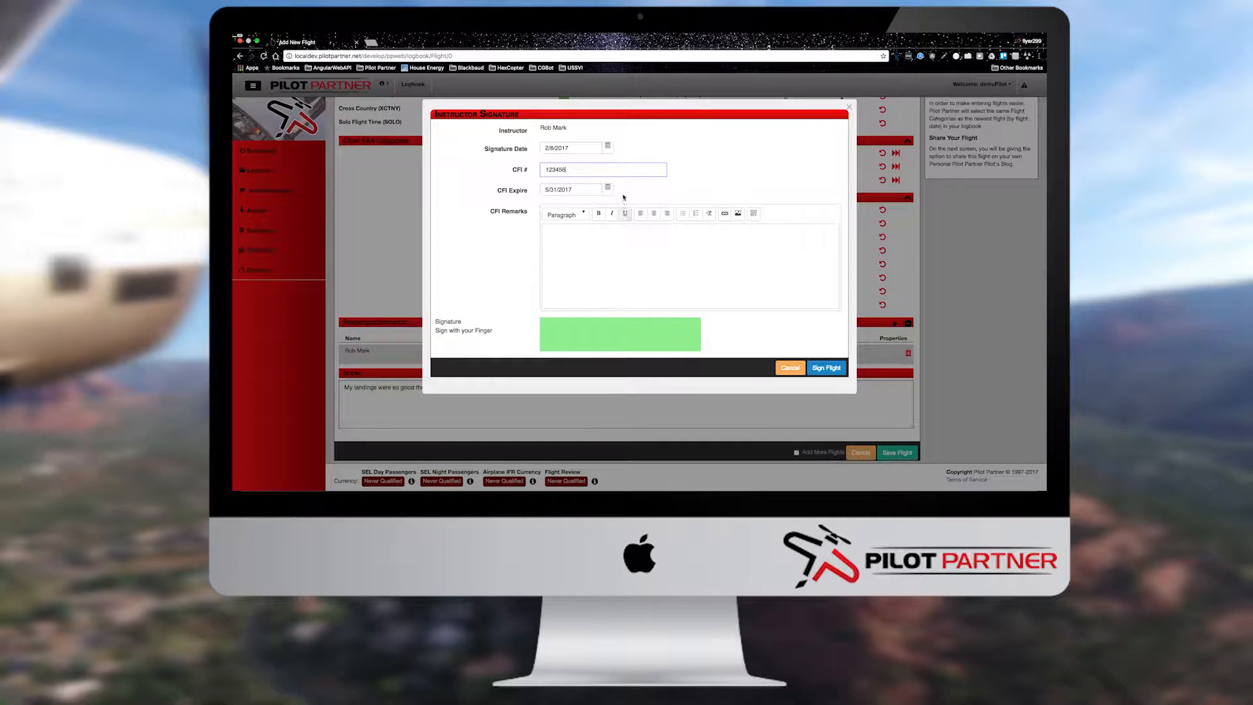
pyautogui.moveTo(583, 148)
pyautogui.mouseDown()
pyautogui.moveTo(541, 148)
pyautogui.moveTo(536, 181)
pyautogui.mouseUp()
pyautogui.moveTo(539, 264); pyautogui.dragTo(501, 266)
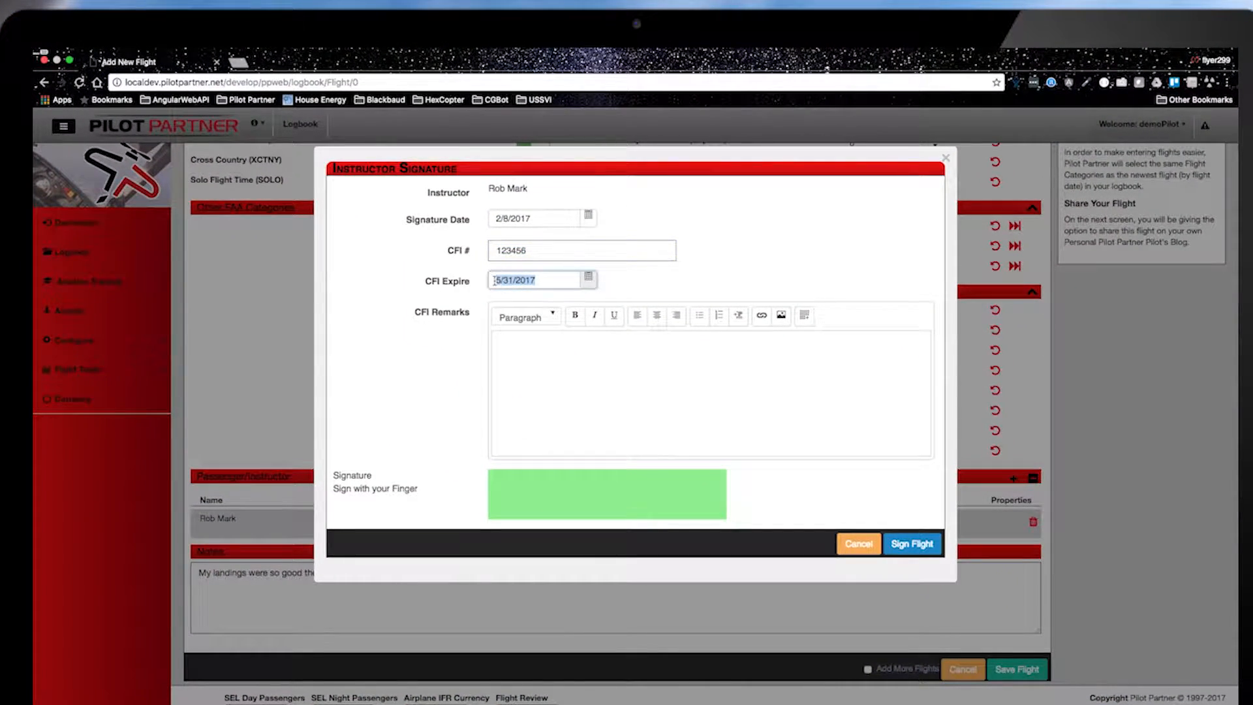
pyautogui.click(550, 370)
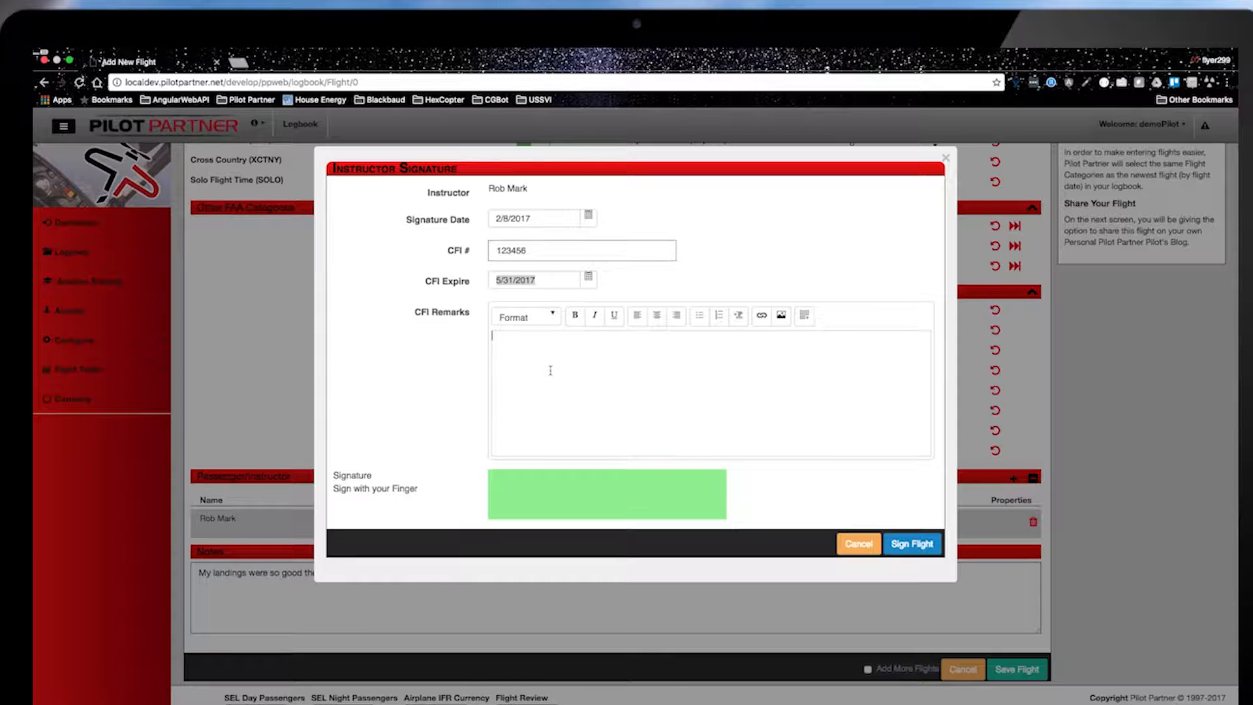
# Step: Add the CFI remark 'I wasn't crying, I was so happy that you landed good once!', re-sign, and save the flight
pyautogui.write("I wasn't crying, I was so happy that you landed good once!")
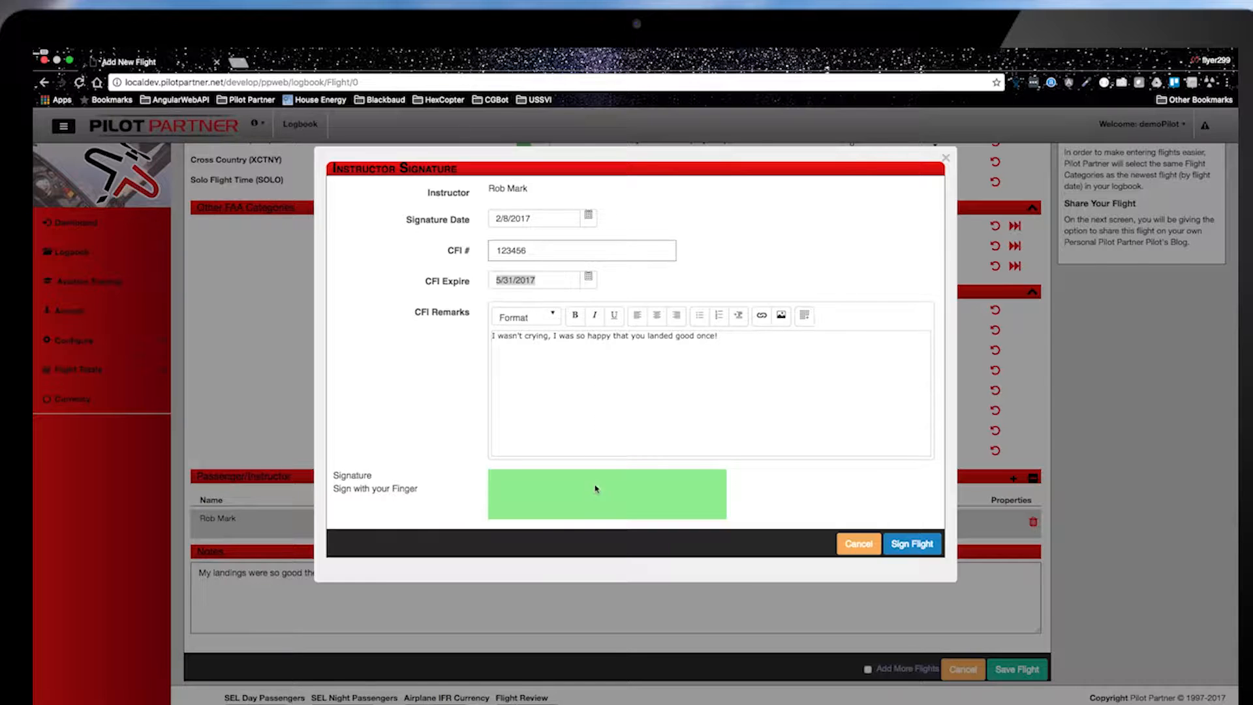
pyautogui.moveTo(510, 496); pyautogui.dragTo(634, 486)
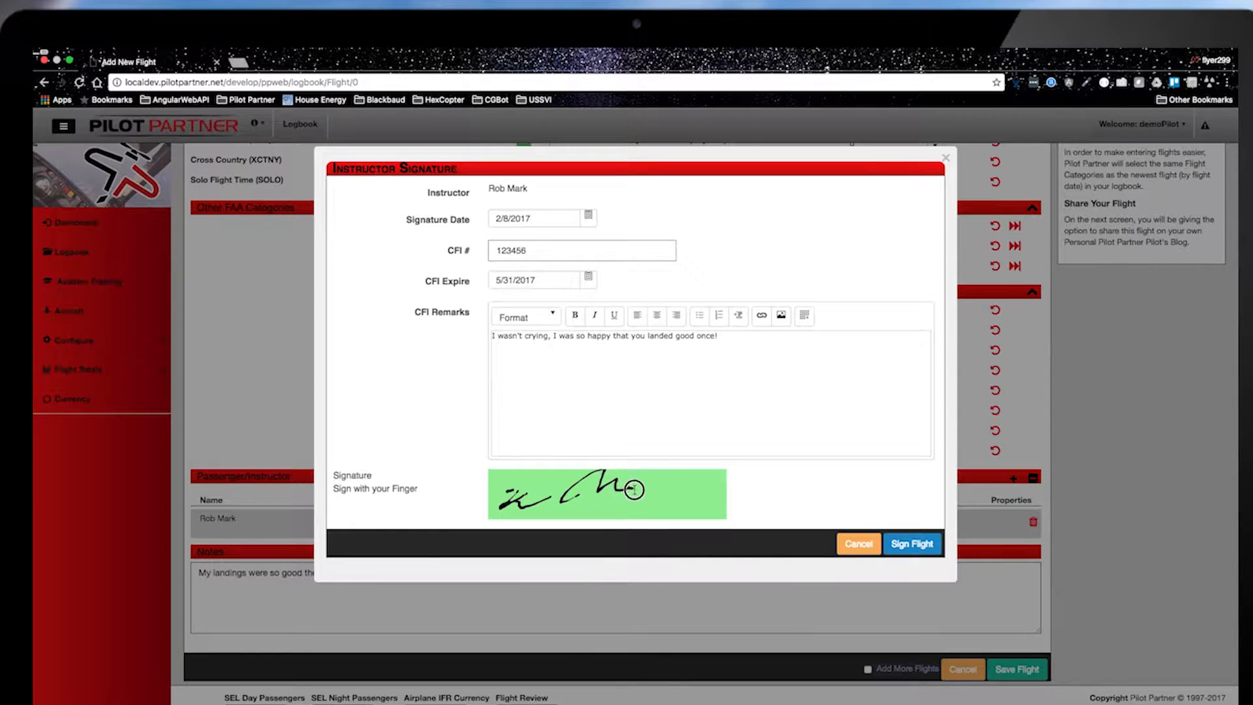
pyautogui.click(917, 545)
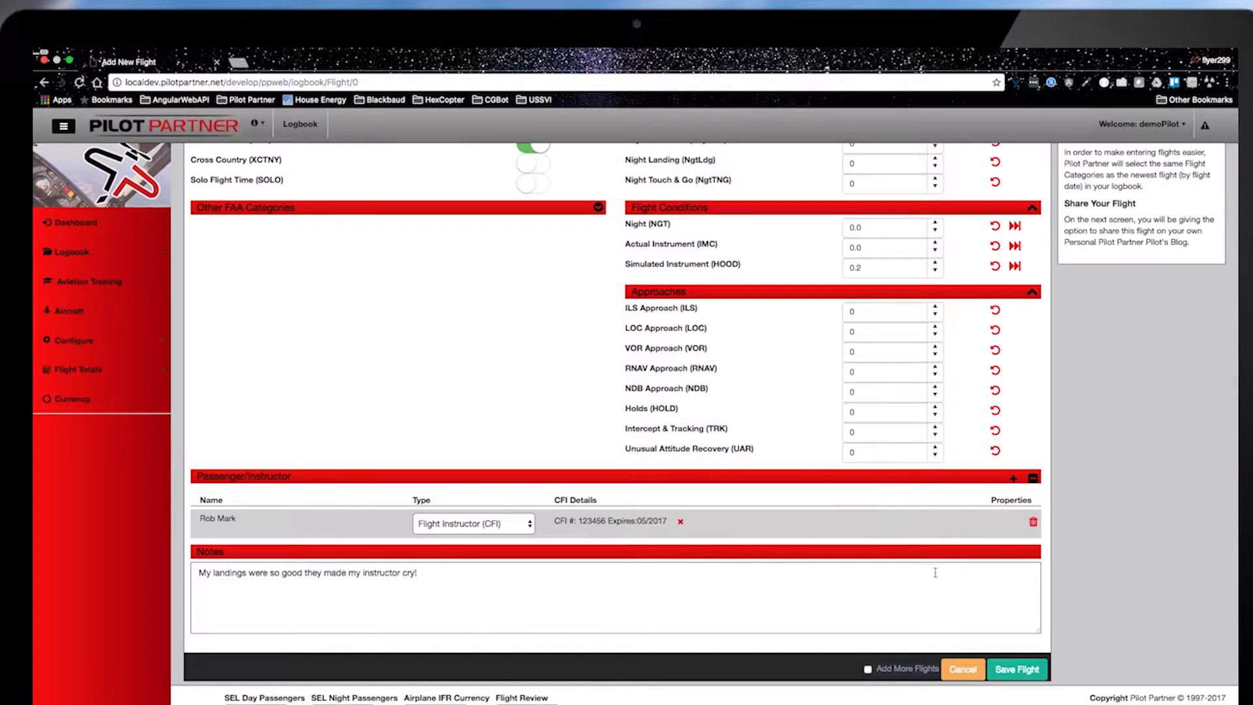
pyautogui.click(1015, 669)
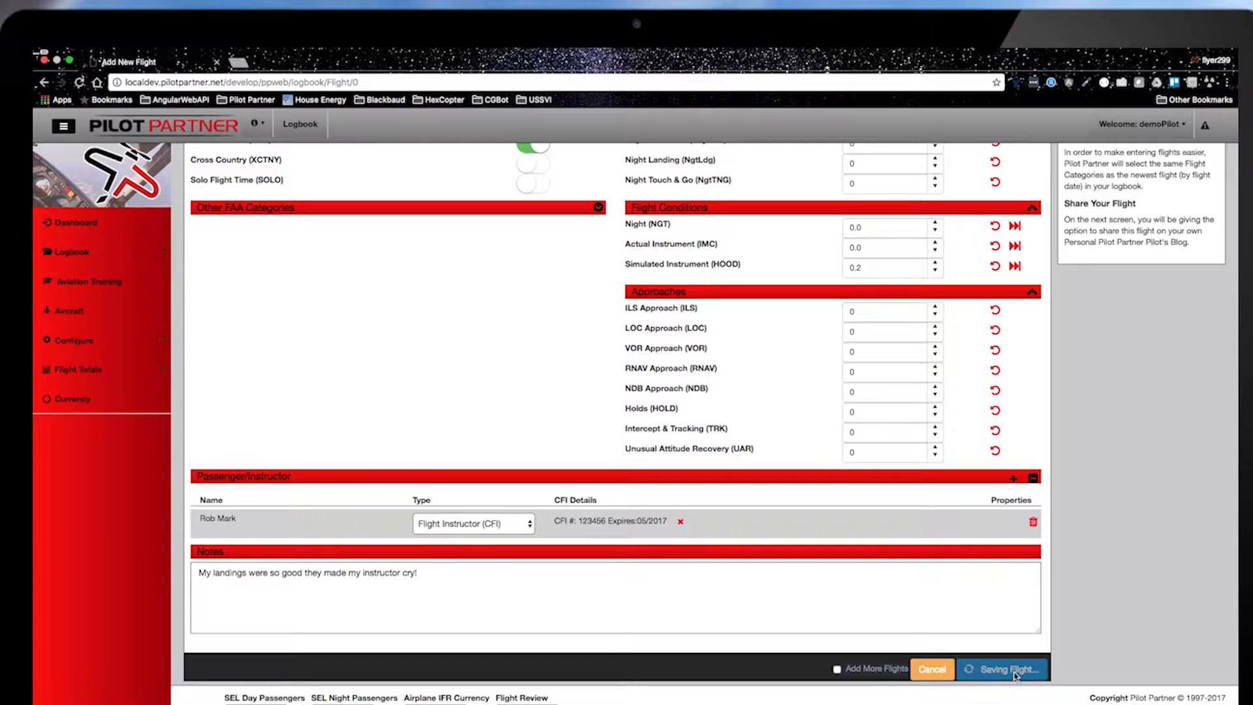